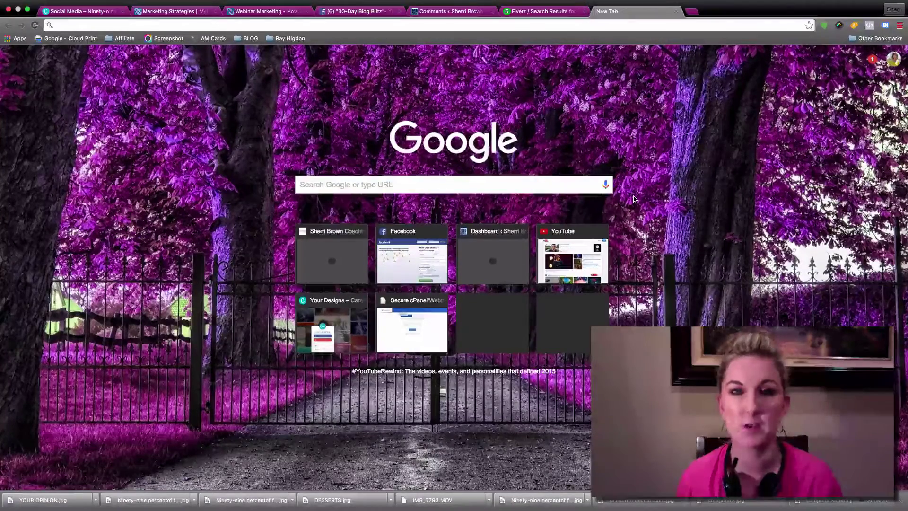
Open canva.com in the empty browser tab.
click(539, 26)
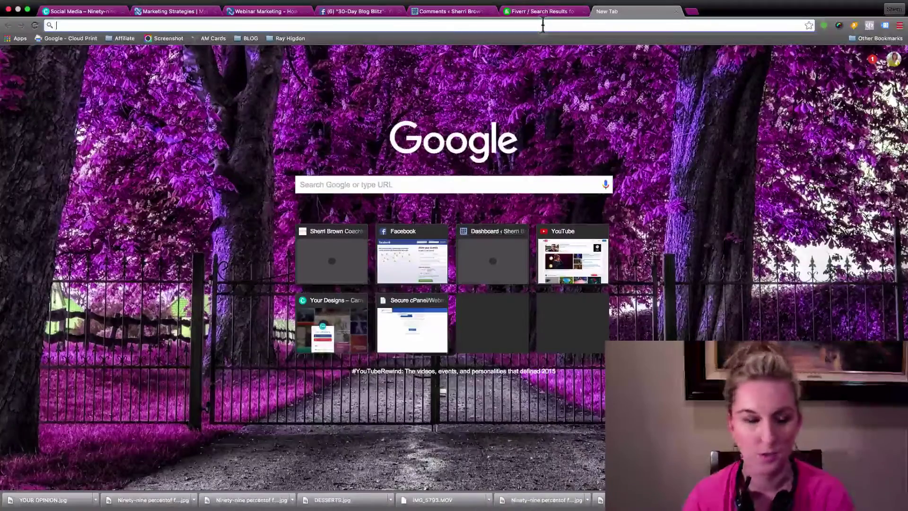
text(canva.com)
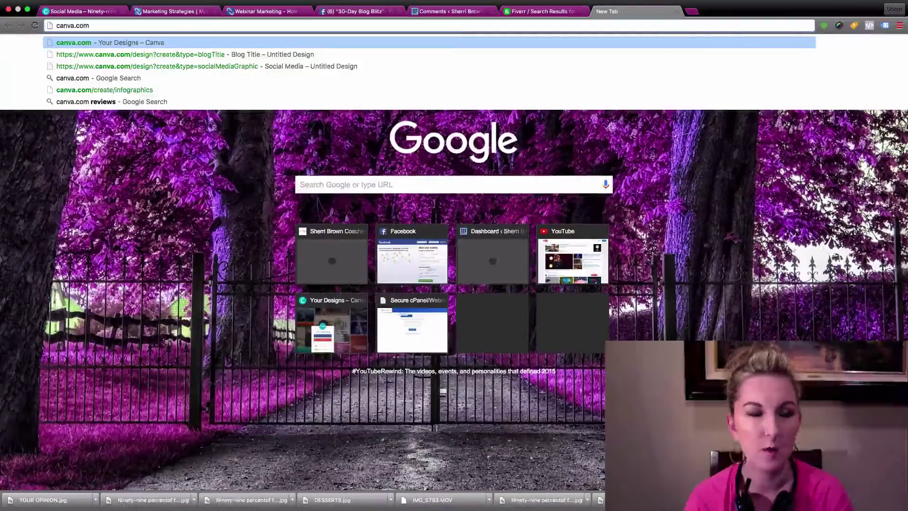
key(Return)
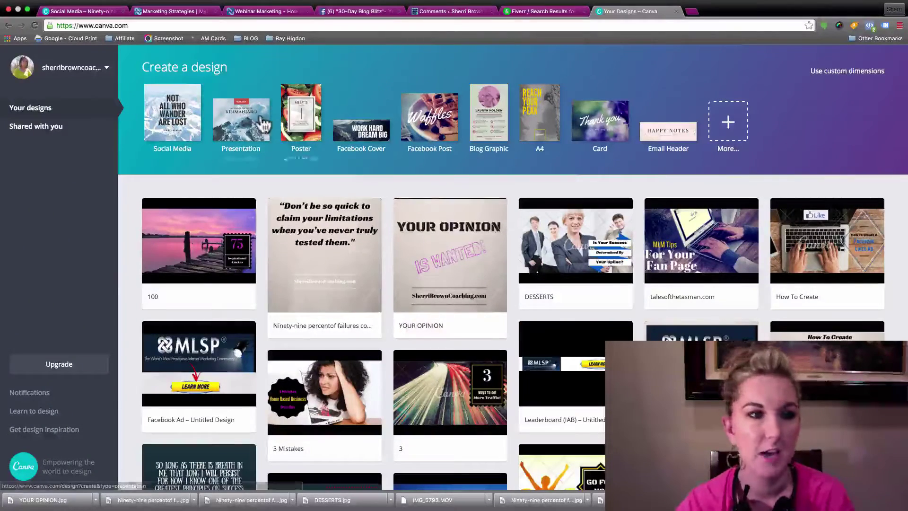
Sign out of the account and log back in with the saved credentials.
click(107, 70)
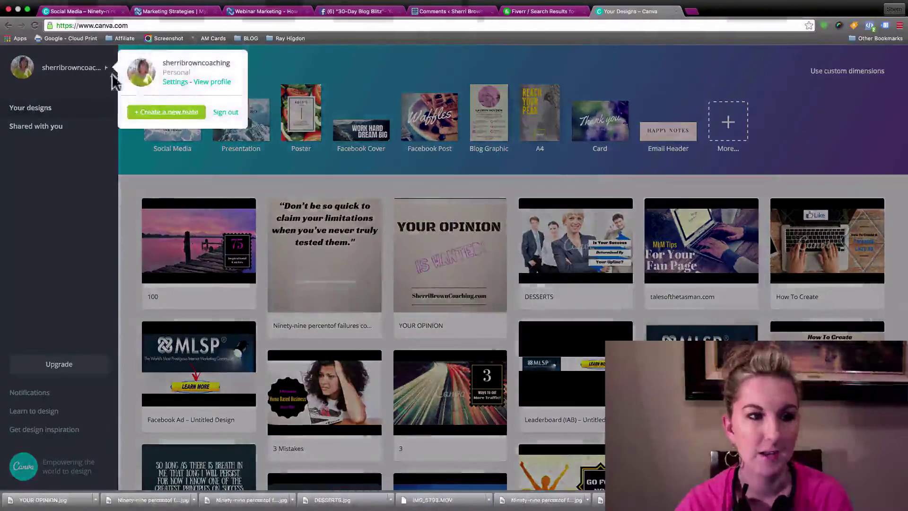
click(221, 113)
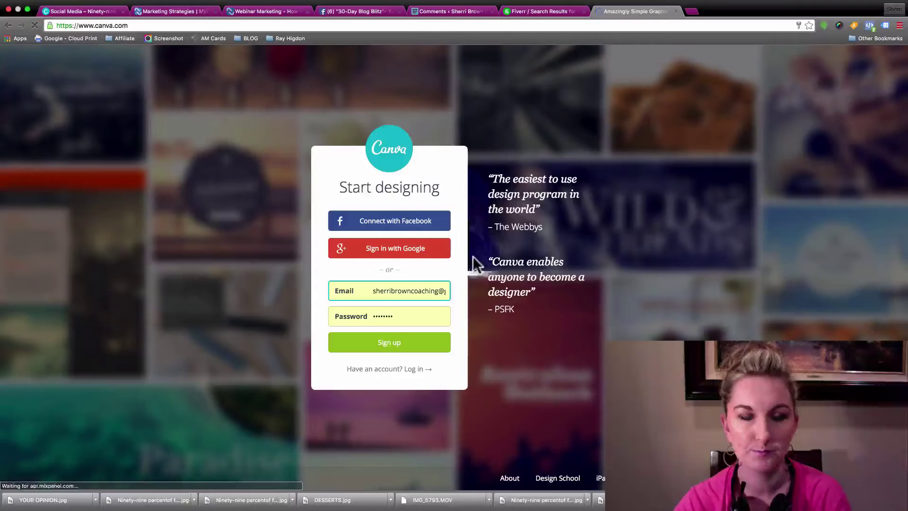
click(415, 369)
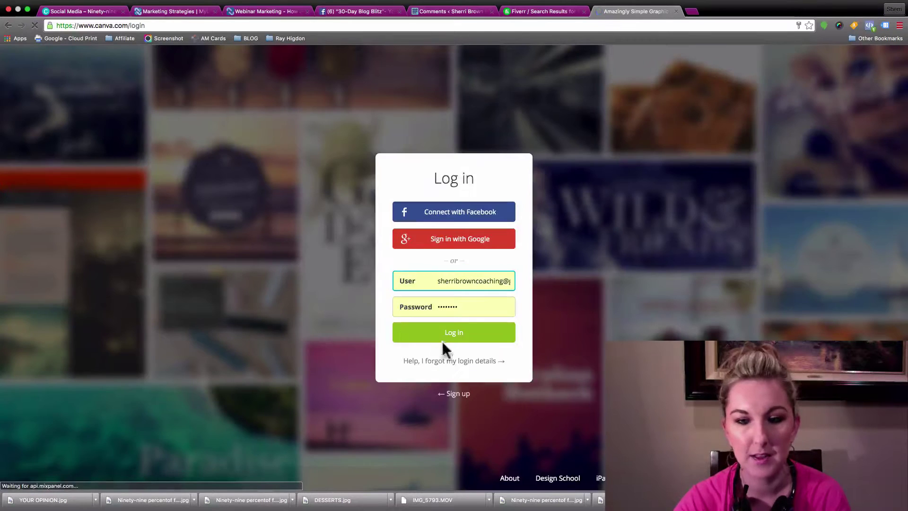
click(460, 342)
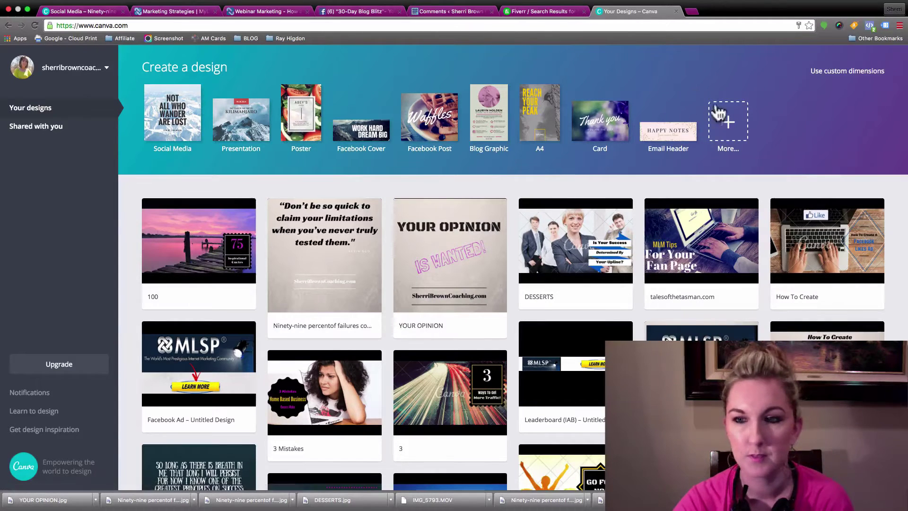
Show all available design types and start a new 560 × 315 px Blog Title design from Blogging & eBooks.
click(732, 127)
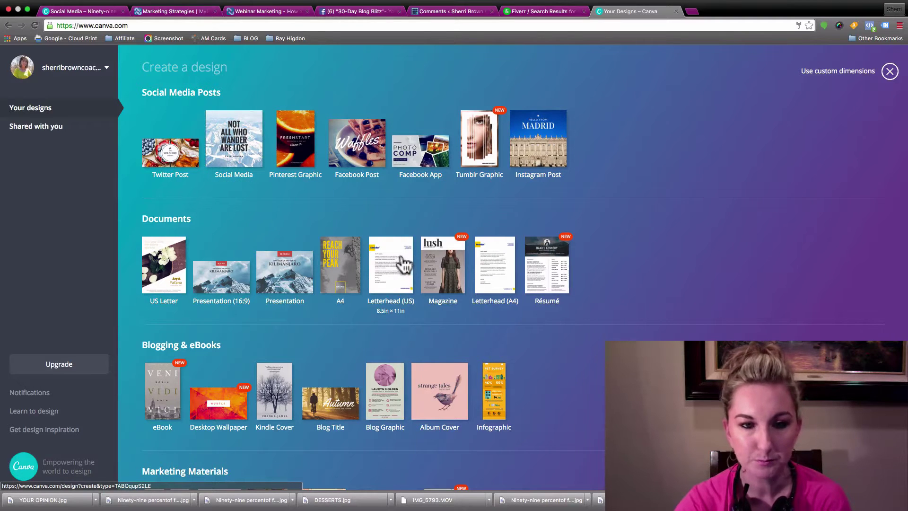
scroll(260, 187, down, 1)
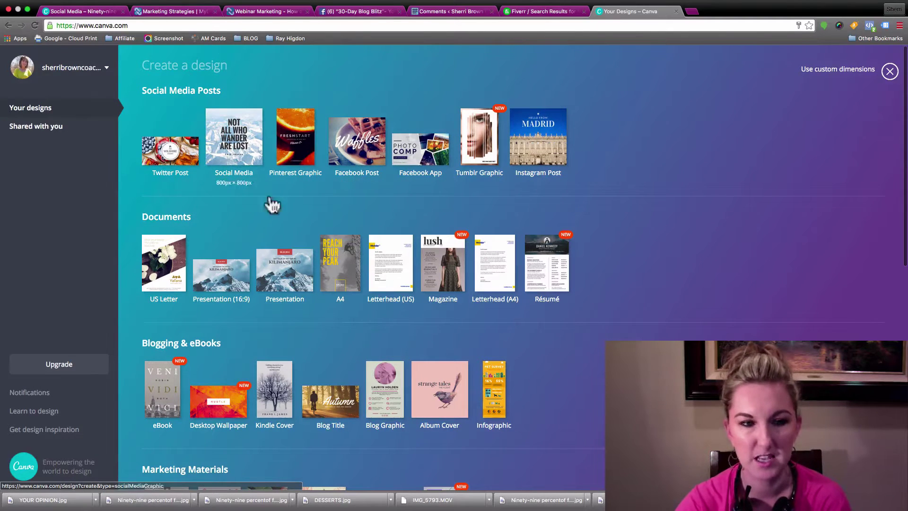
scroll(407, 336, down, 4)
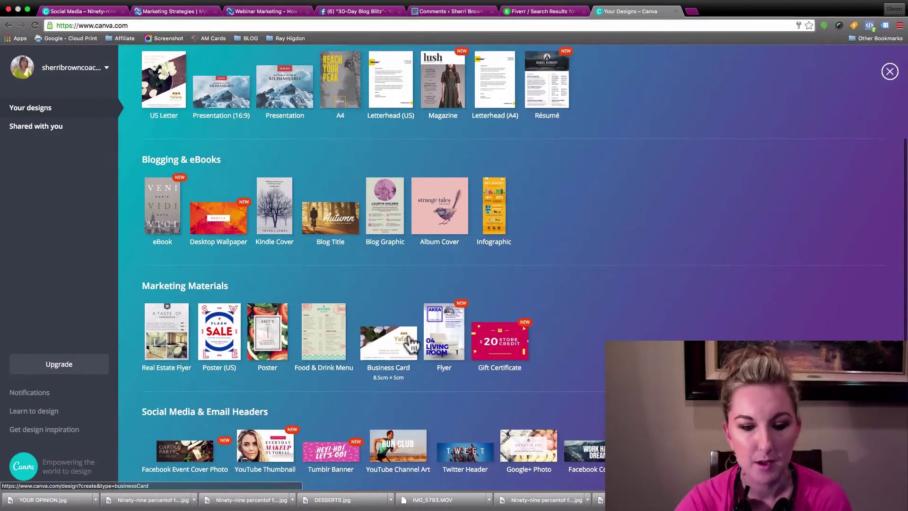
scroll(410, 338, down, 5)
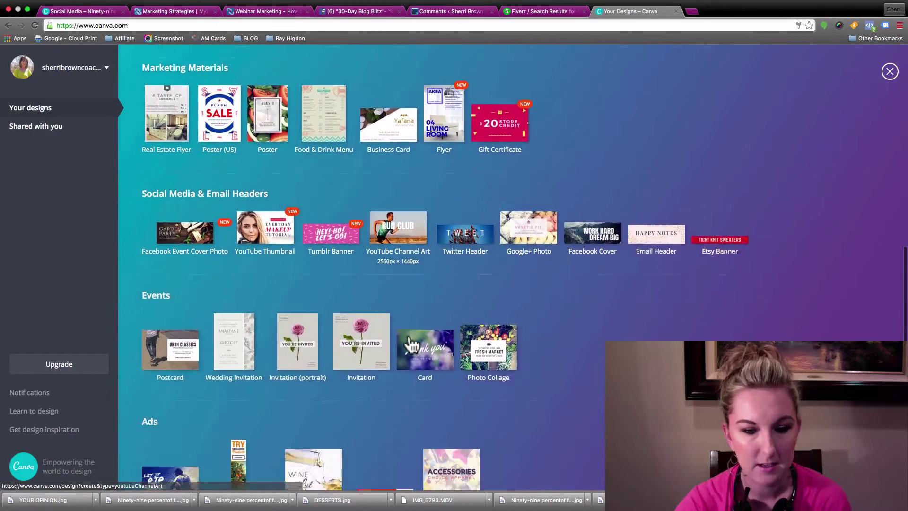
scroll(409, 343, down, 1)
scroll(410, 342, up, 4)
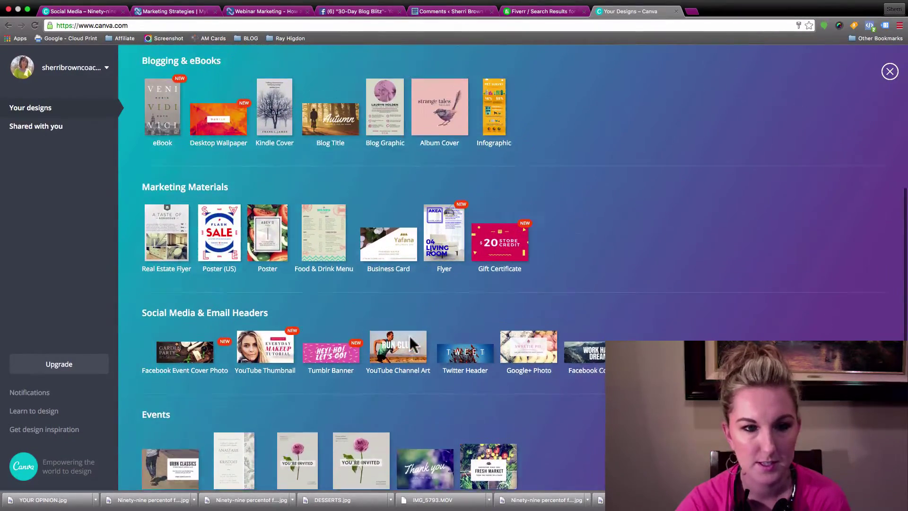
scroll(410, 336, up, 1)
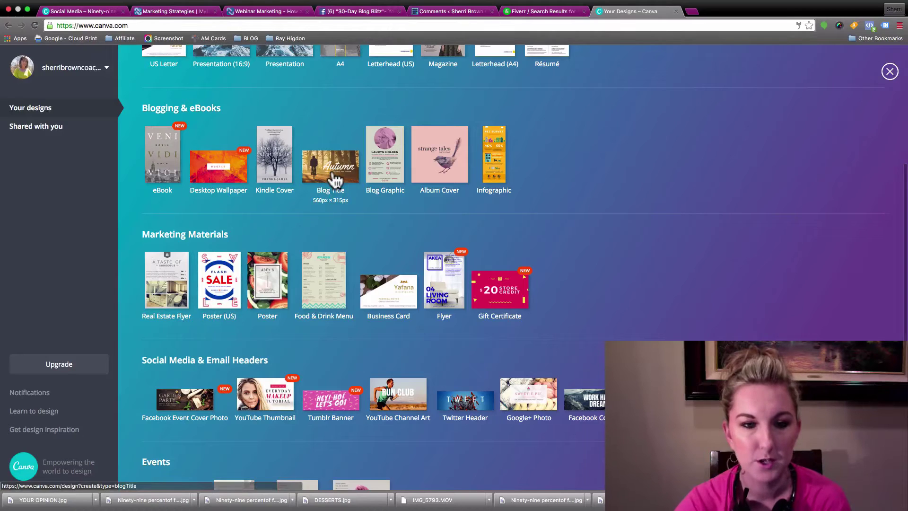
click(334, 178)
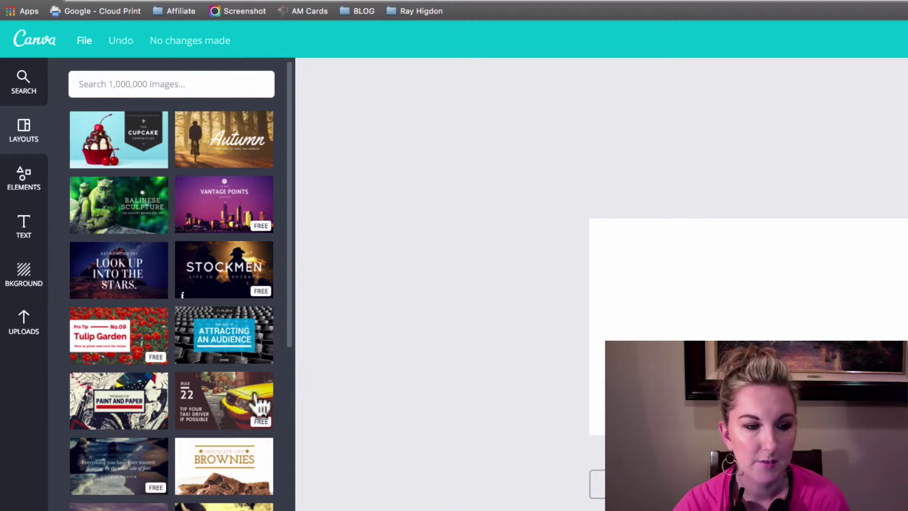
Look through the blog title layouts and check which ones are free and which are paid.
scroll(253, 478, down, 2)
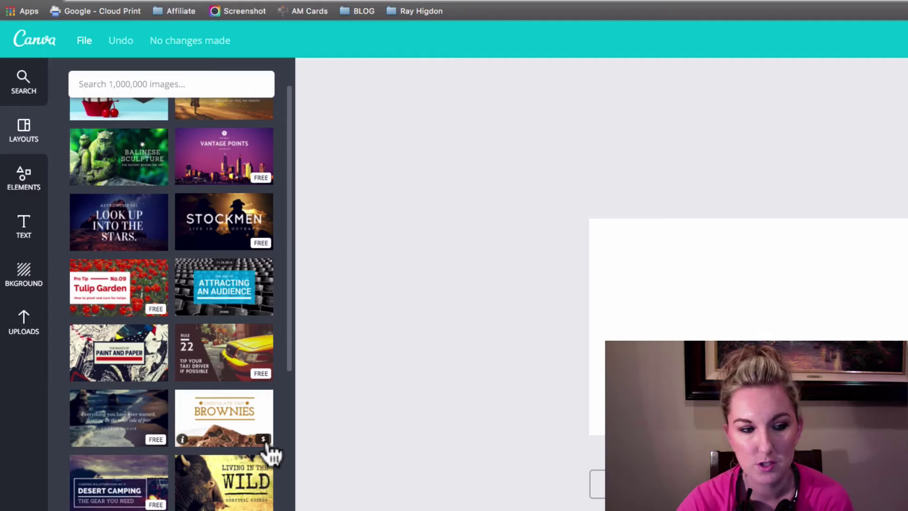
scroll(201, 501, down, 3)
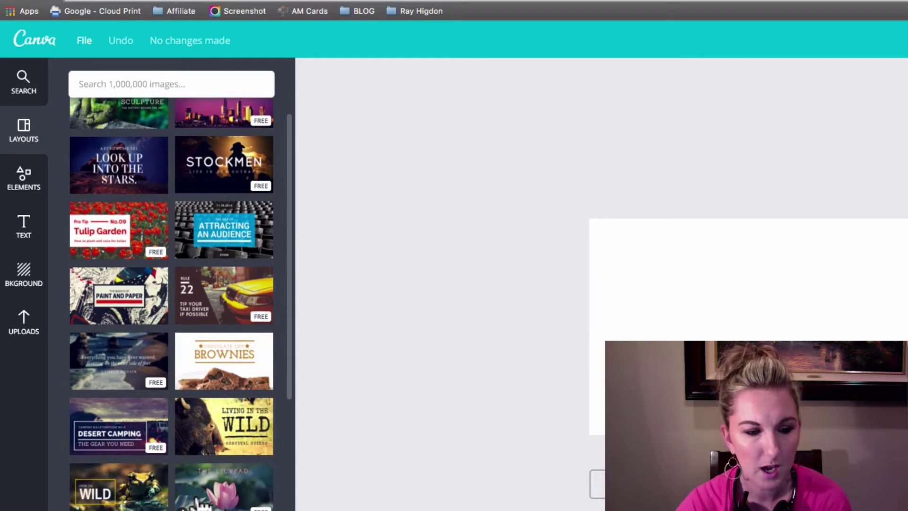
scroll(217, 495, down, 2)
scroll(211, 475, up, 5)
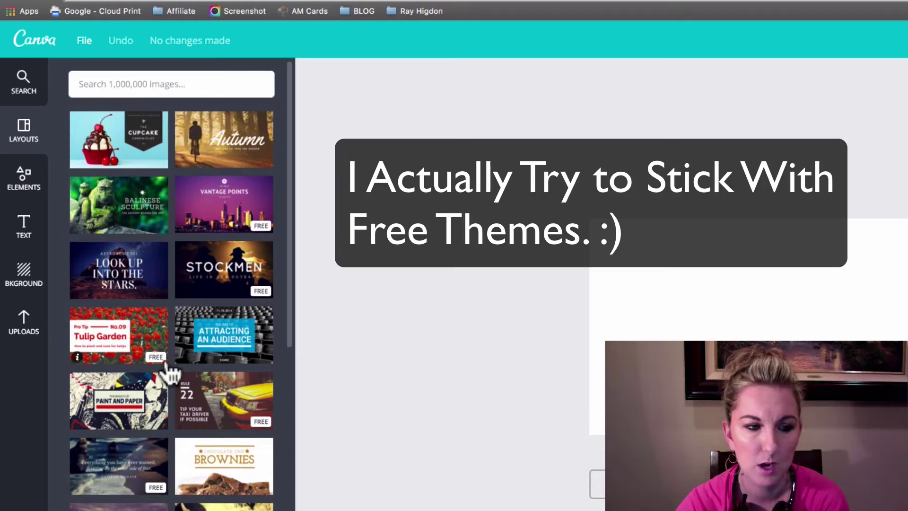
scroll(167, 370, down, 3)
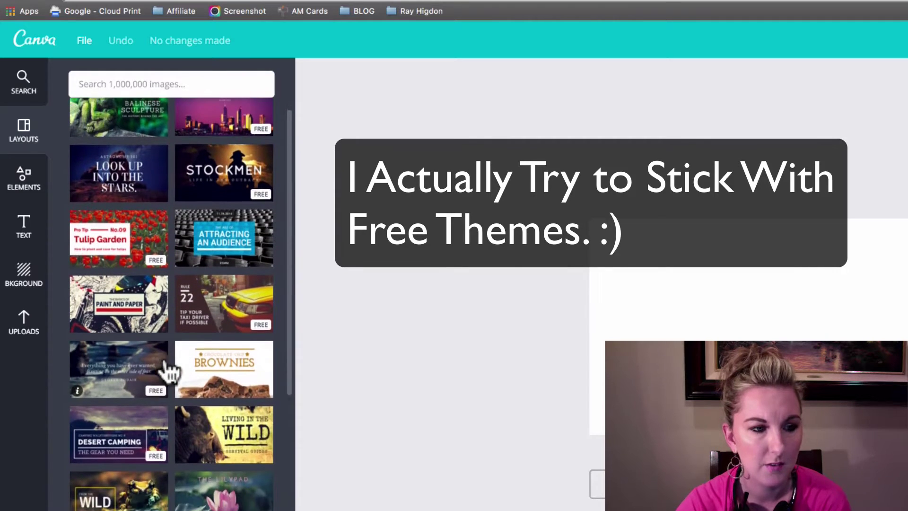
scroll(166, 370, up, 3)
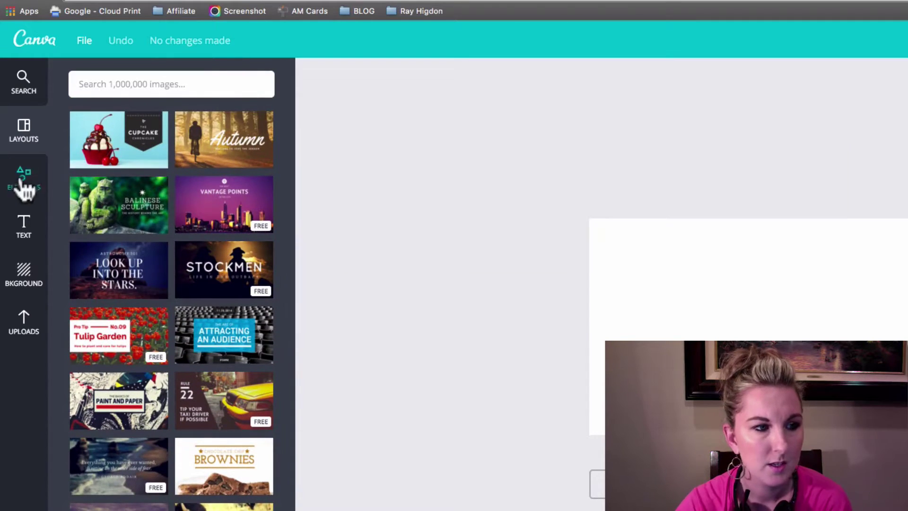
Search the image library for "water" and add the free photo of a wooden pier at pink-purple sunset to the page.
click(117, 84)
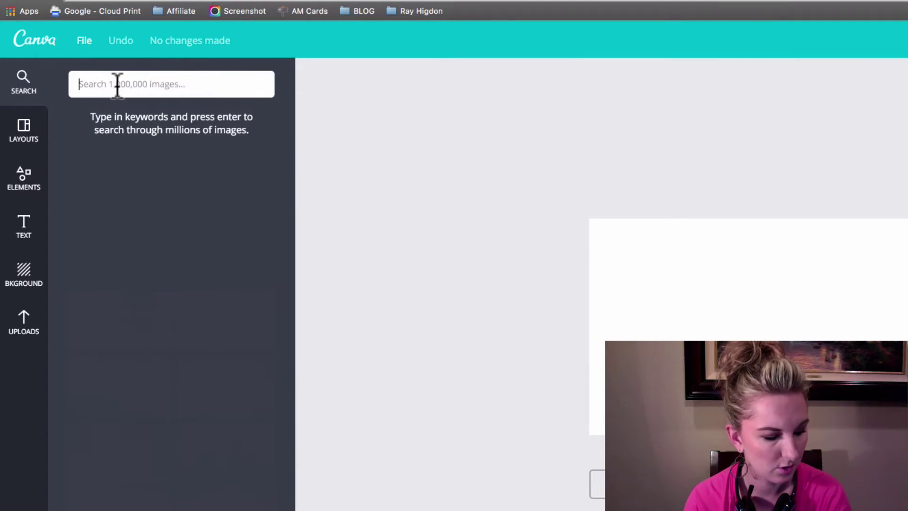
text(water)
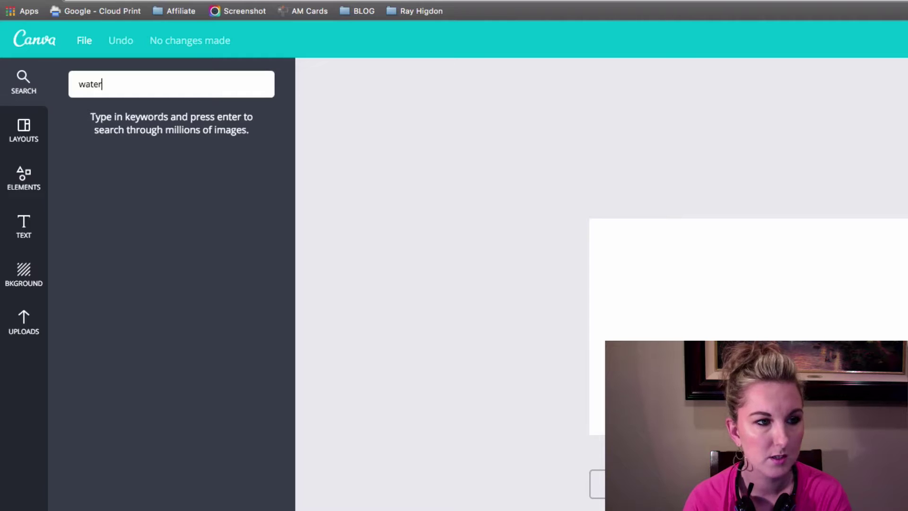
key(Return)
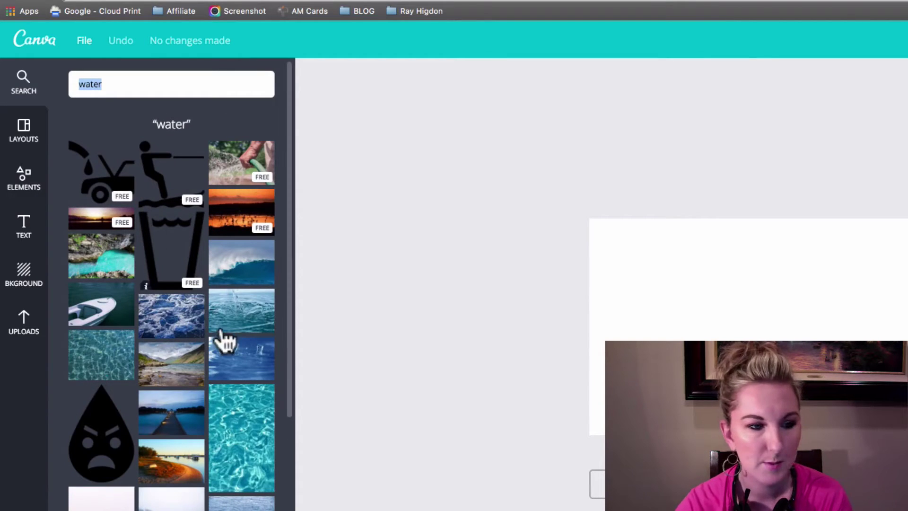
scroll(270, 358, down, 5)
scroll(272, 359, down, 3)
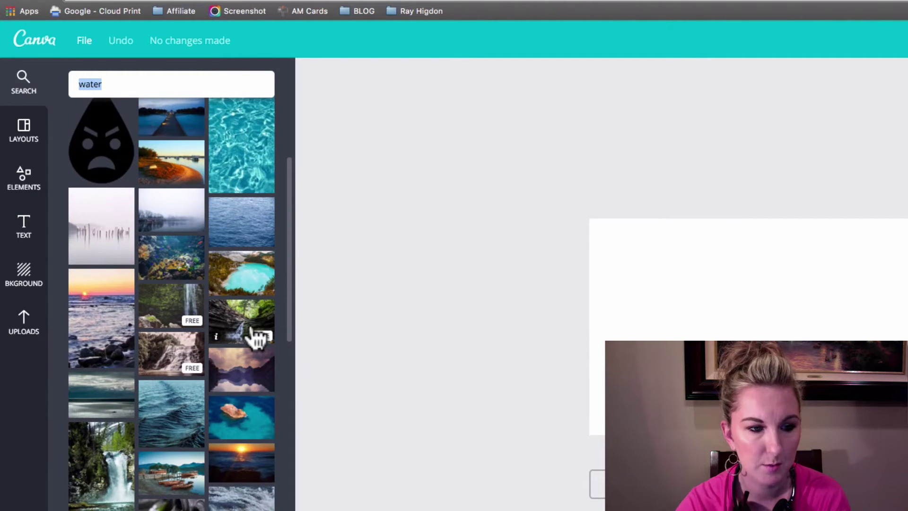
scroll(240, 341, down, 4)
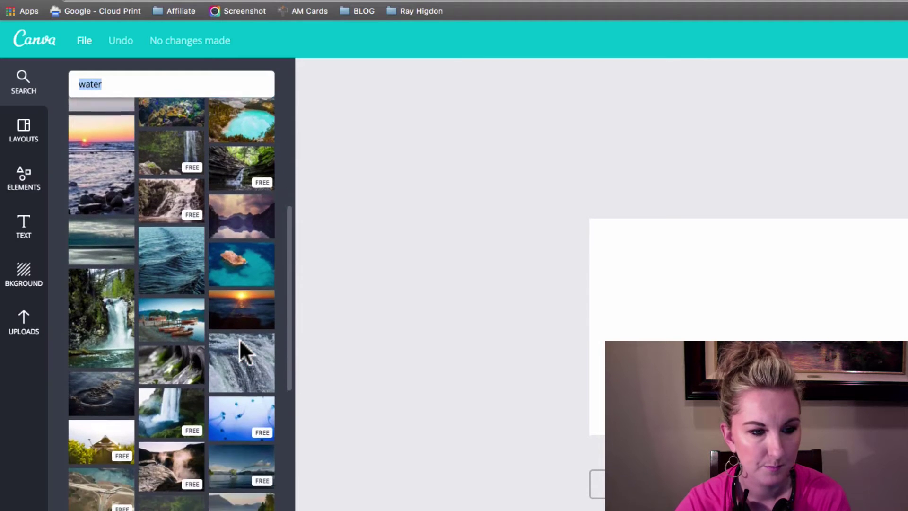
scroll(239, 338, down, 9)
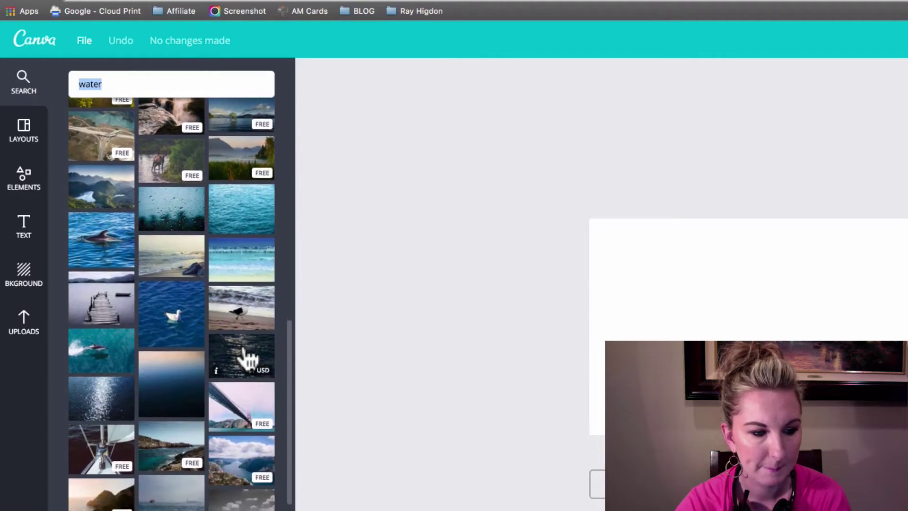
scroll(244, 357, down, 12)
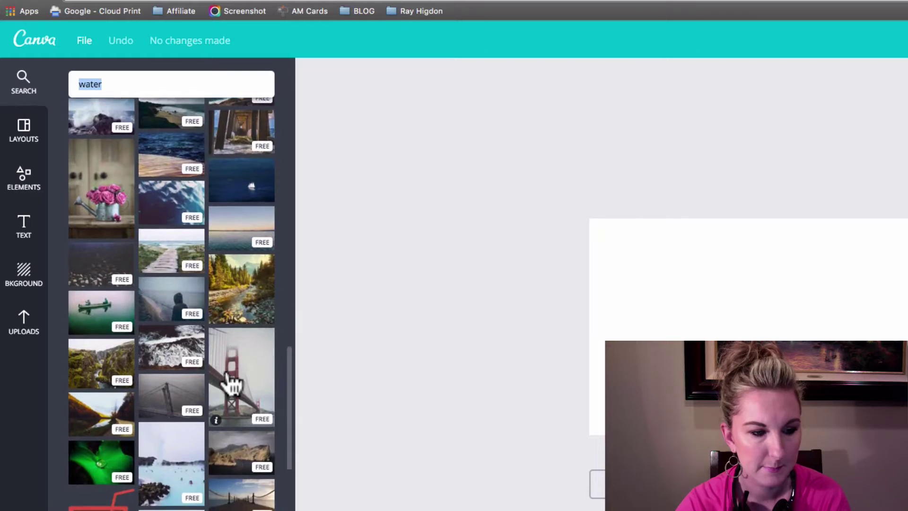
scroll(232, 383, down, 12)
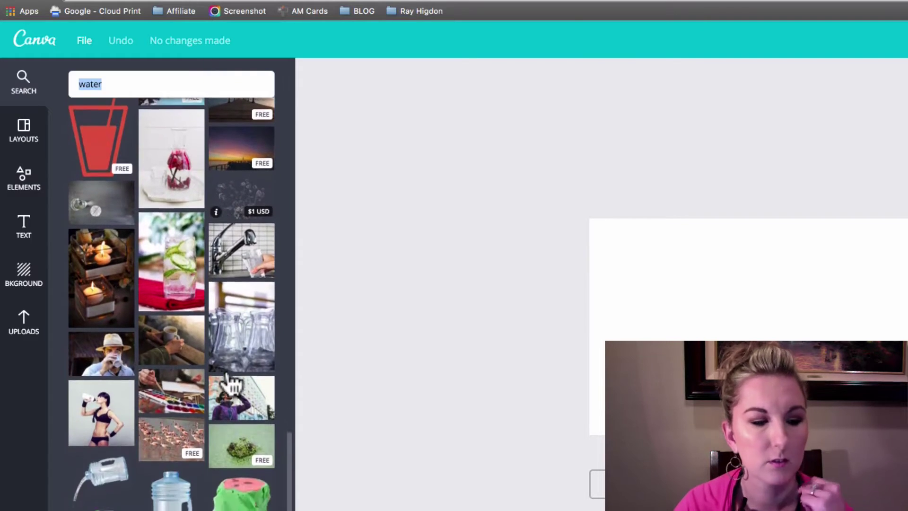
scroll(228, 376, down, 8)
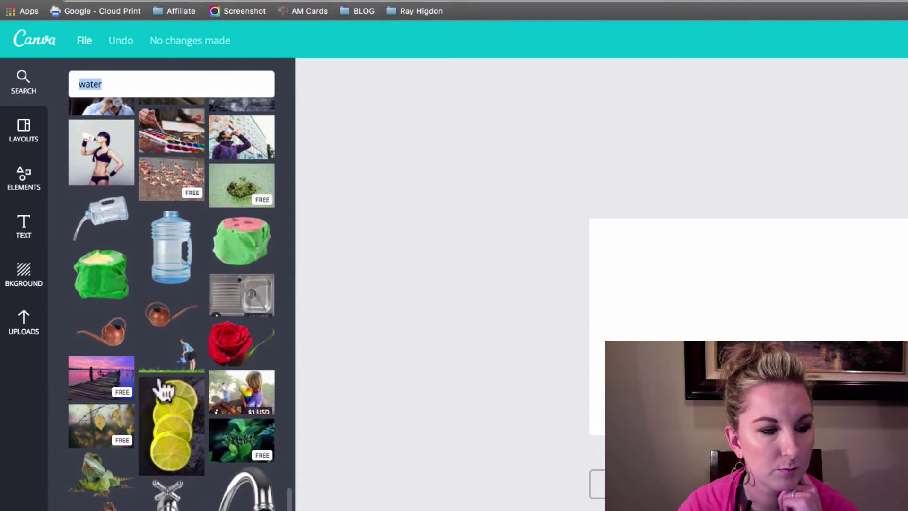
click(101, 384)
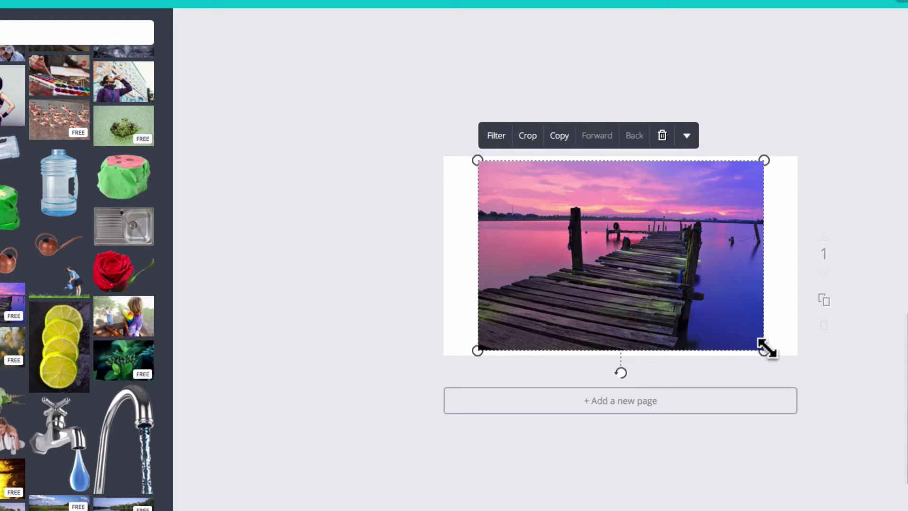
Enlarge the pier photo beyond the page edges to cover the whole page, and shift it so its top edge meets the page's top.
drag(766, 349, 829, 378)
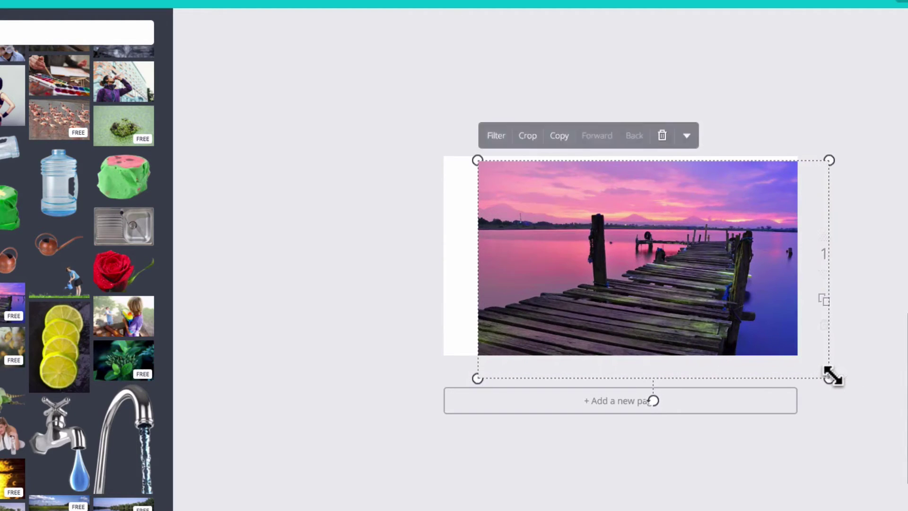
drag(478, 160, 427, 129)
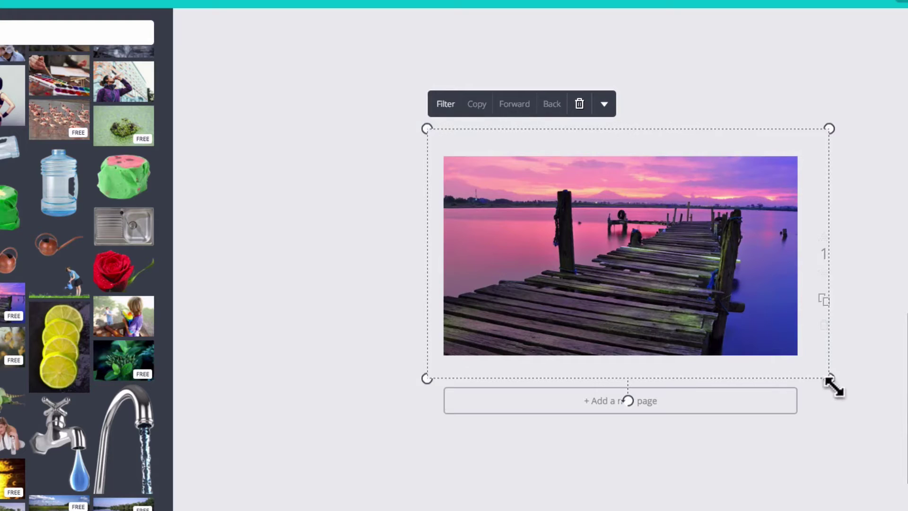
drag(833, 383, 840, 398)
drag(733, 318, 746, 328)
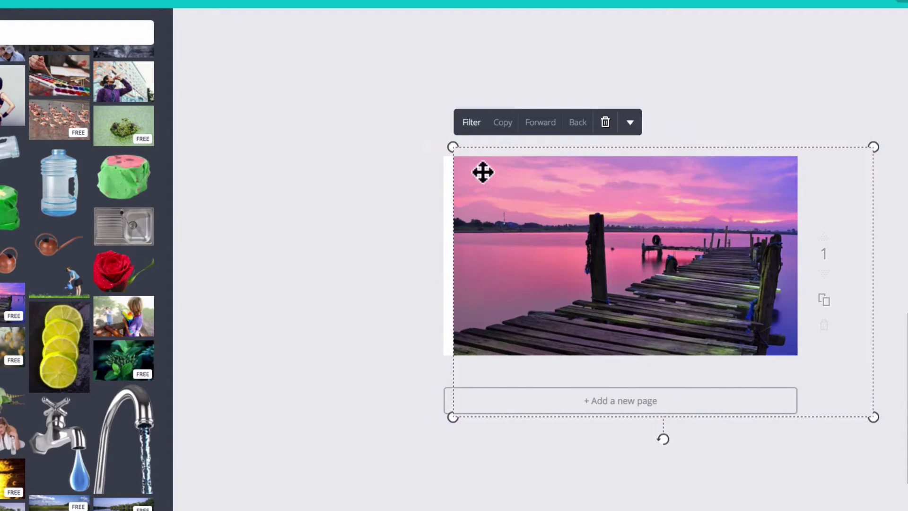
drag(453, 147, 396, 126)
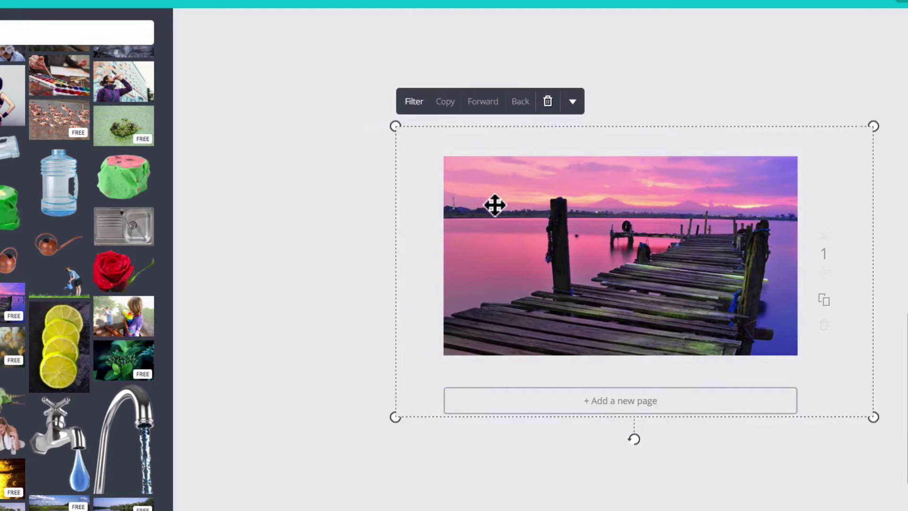
drag(495, 203, 518, 234)
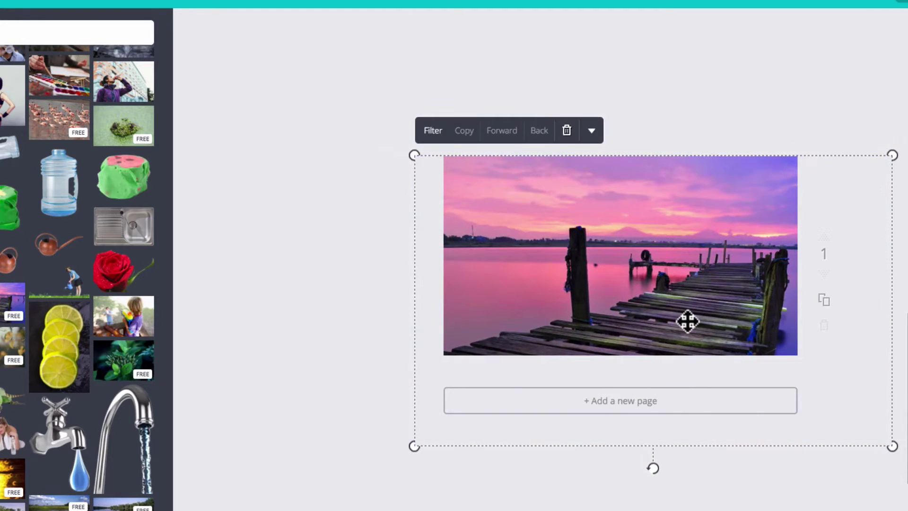
drag(701, 325, 693, 308)
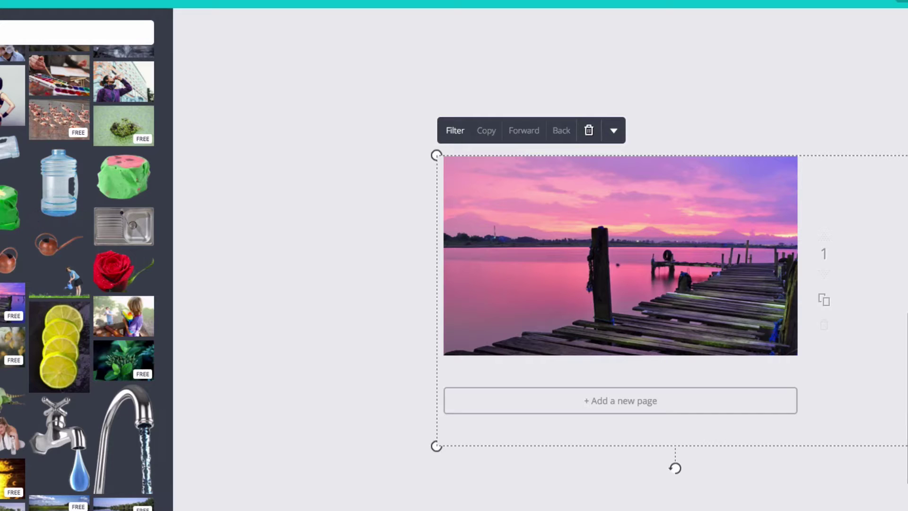
Deselect the pier photo and bring up the text styles that can be added to the design.
click(286, 369)
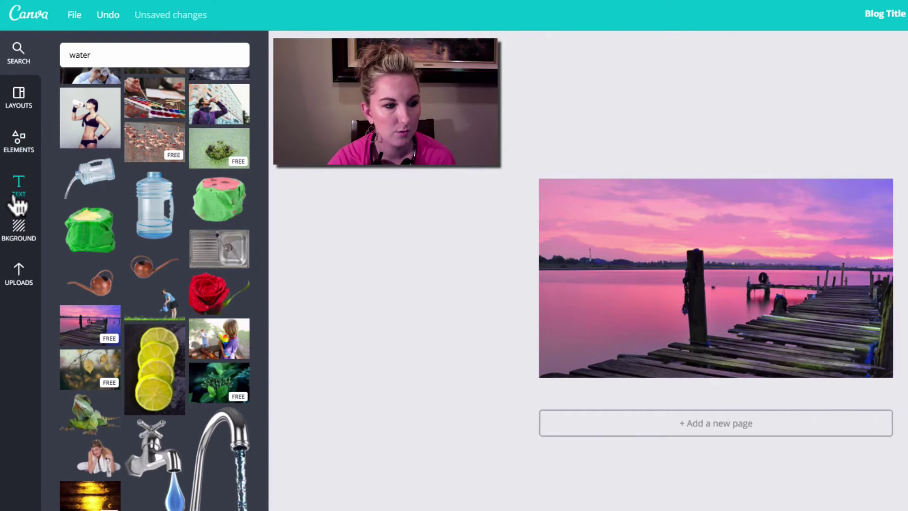
click(18, 203)
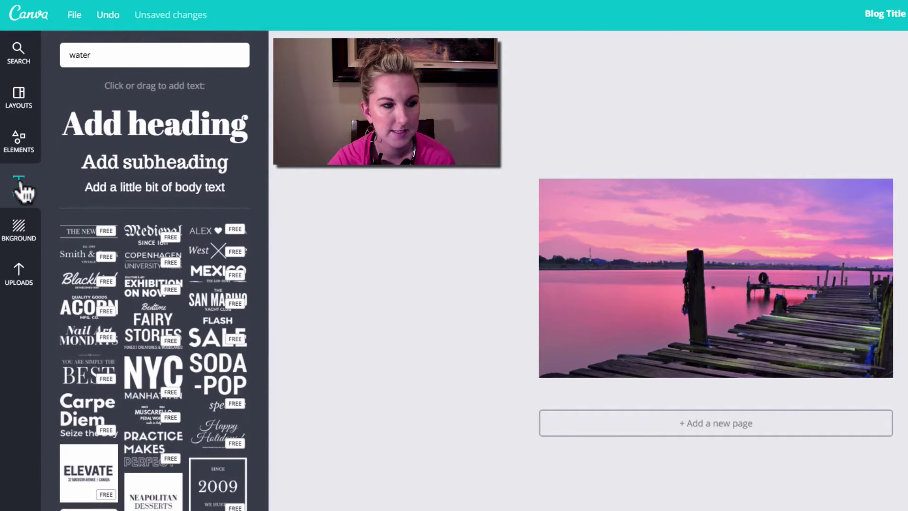
scroll(191, 331, down, 2)
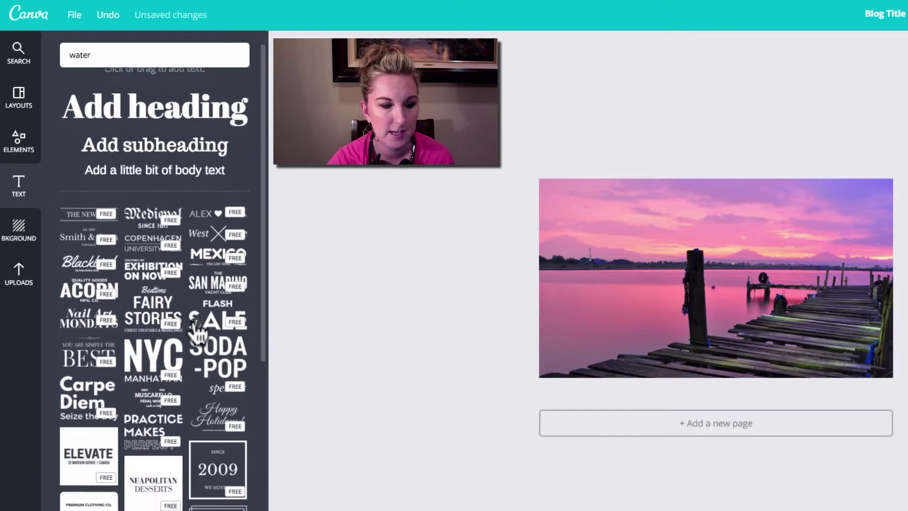
scroll(197, 326, up, 2)
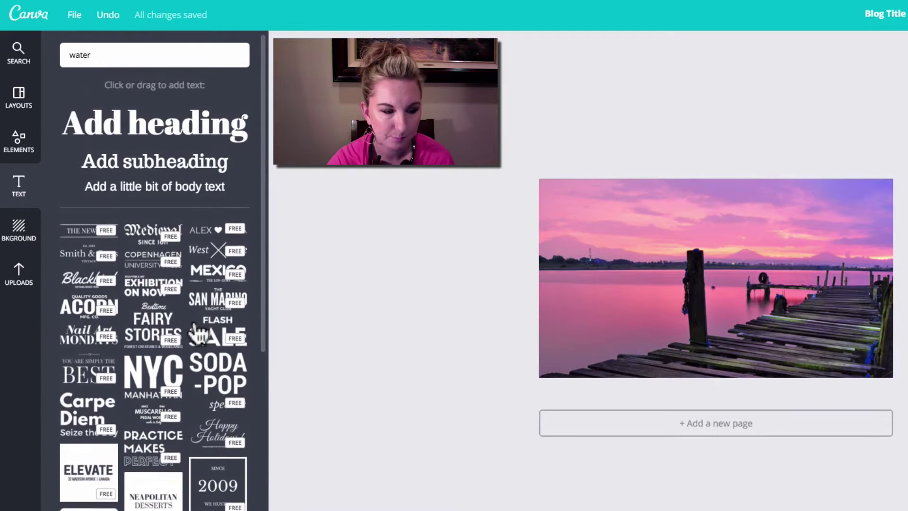
click(173, 132)
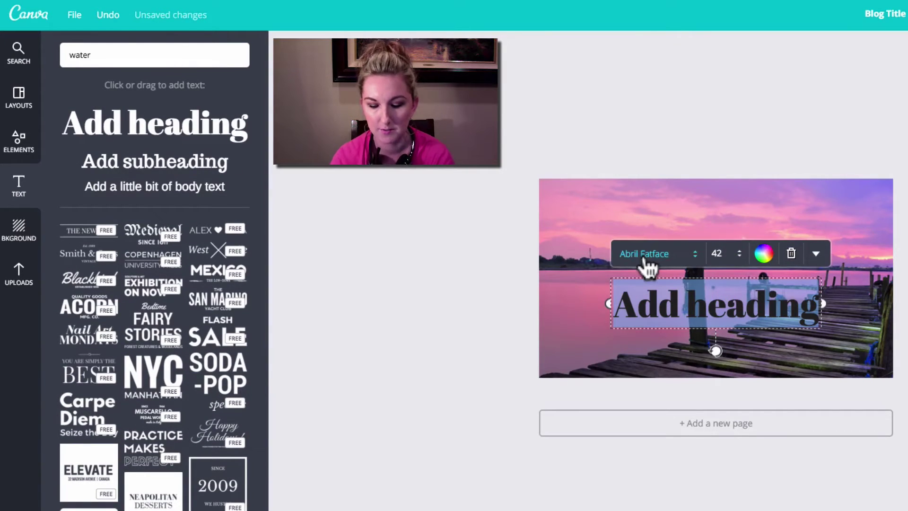
text(dkljgalkfgja)
key(BackSpace)
key(BackSpace)
key(BackSpace)
key(BackSpace)
key(BackSpace)
key(BackSpace)
key(BackSpace)
key(BackSpace)
key(BackSpace)
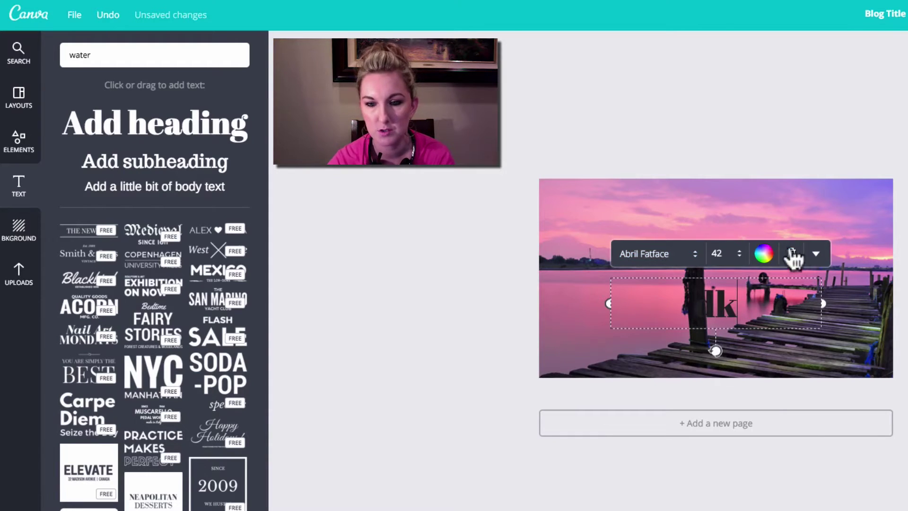
click(791, 254)
Find the free yellow "50 Postage Stamp" text design among the text styles and add it to the page.
scroll(135, 388, down, 5)
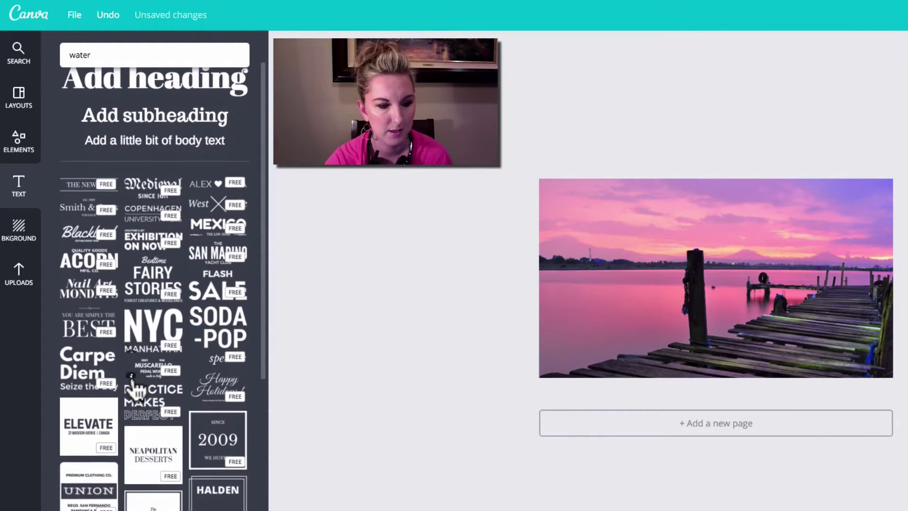
scroll(134, 387, down, 6)
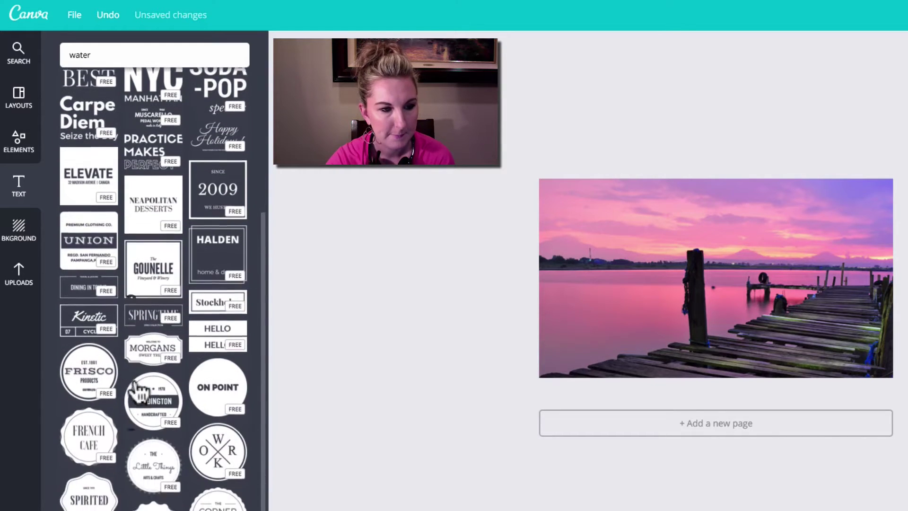
scroll(144, 398, down, 2)
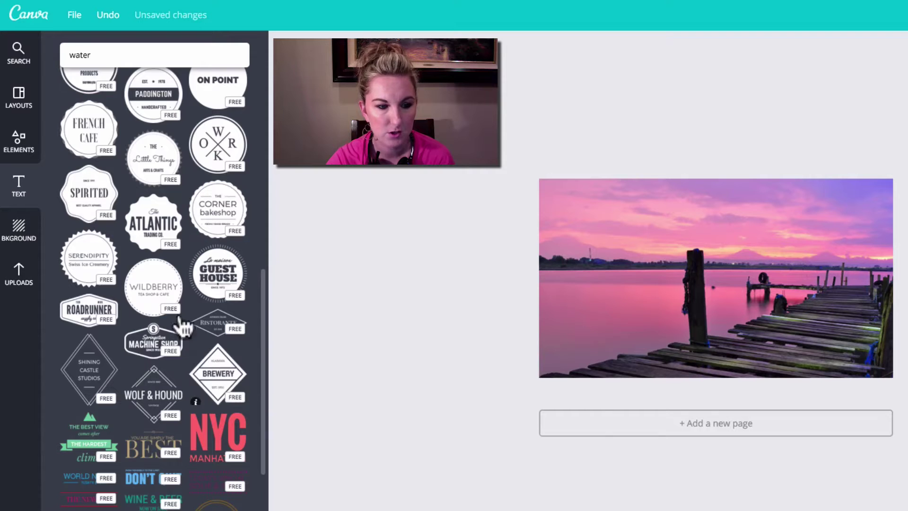
scroll(182, 327, down, 2)
scroll(136, 378, down, 4)
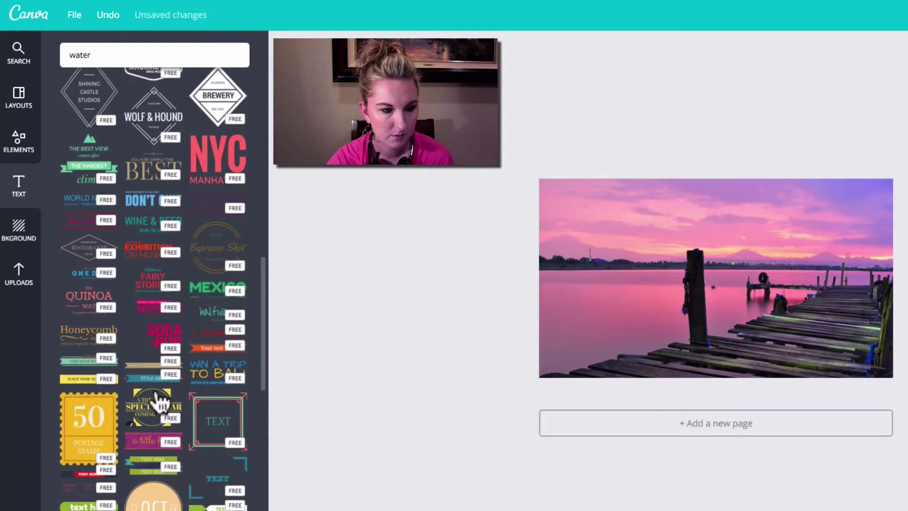
scroll(141, 390, down, 1)
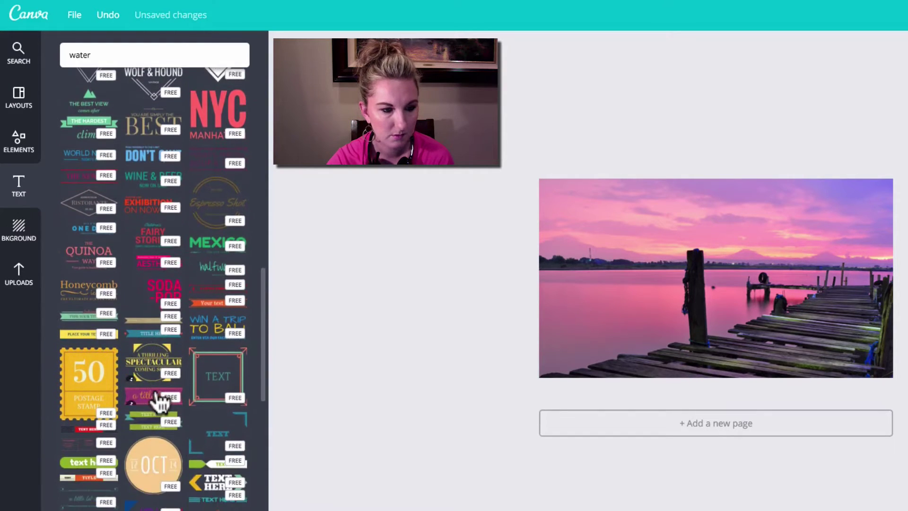
click(101, 394)
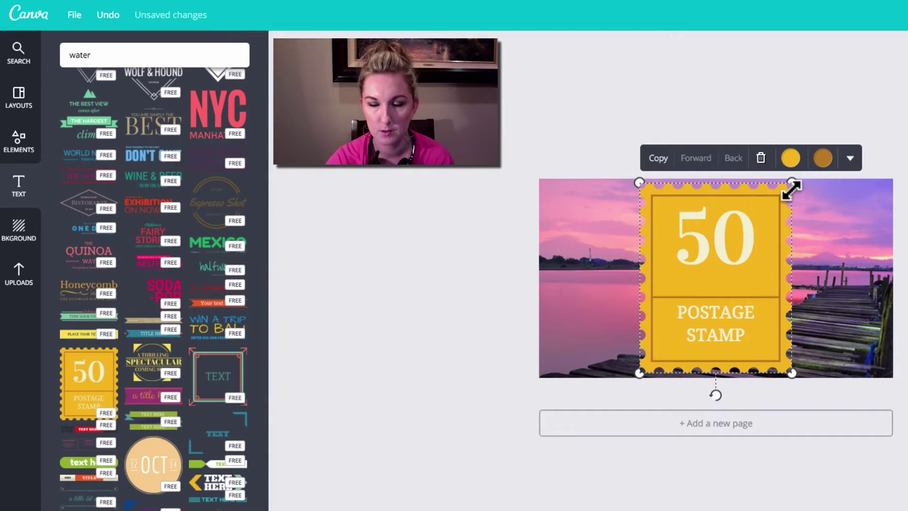
Recolour the stamp with white frame lines and a black background.
click(823, 159)
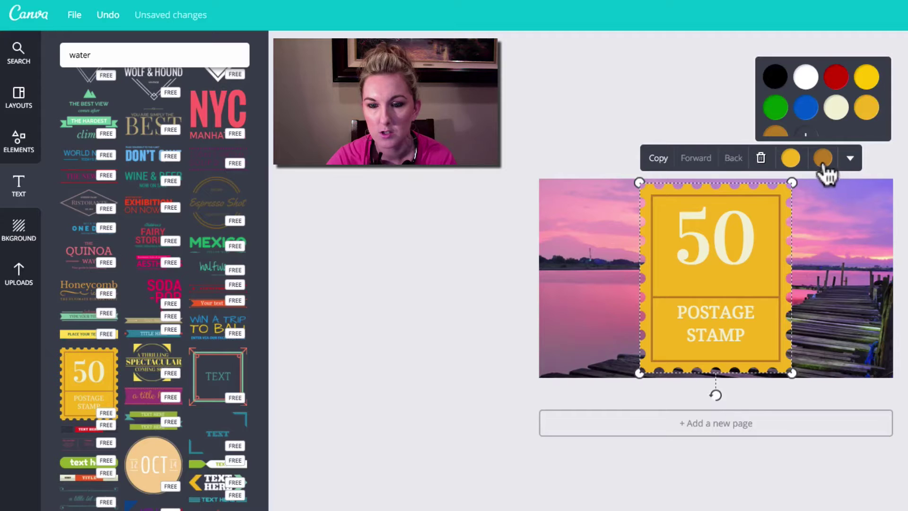
click(810, 85)
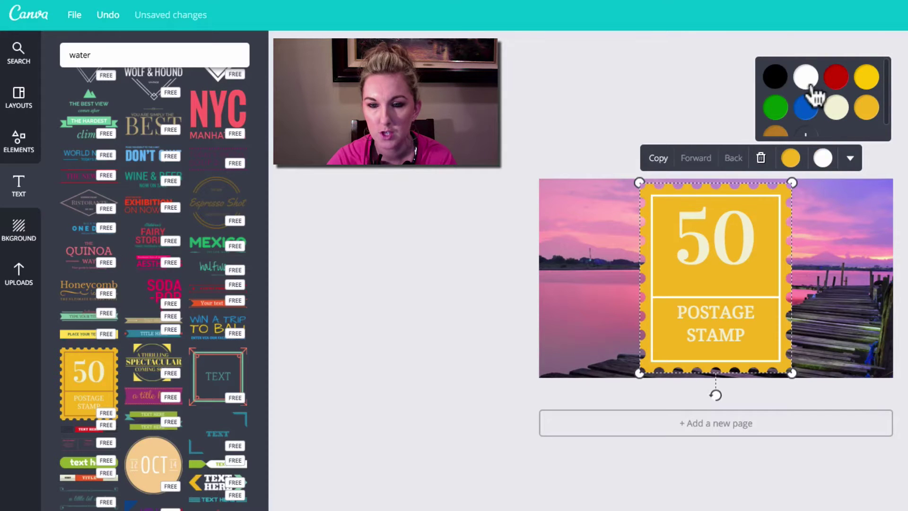
click(789, 159)
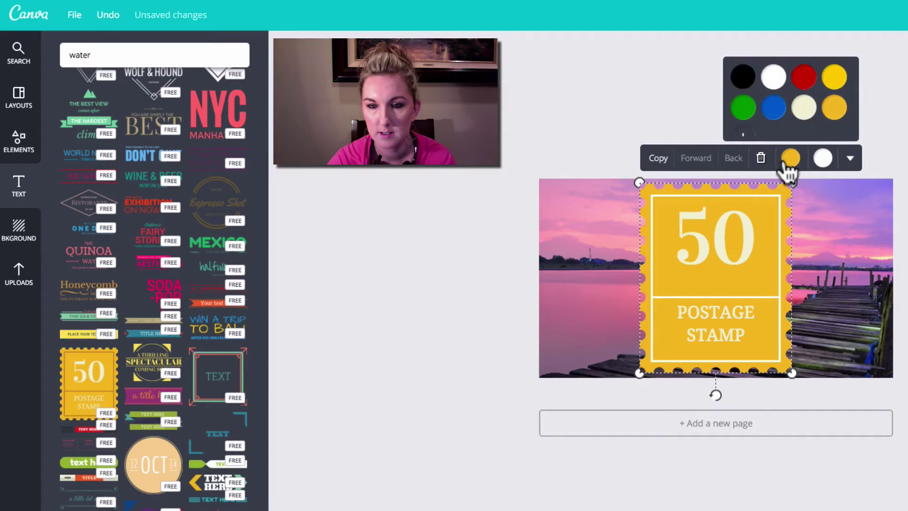
click(741, 80)
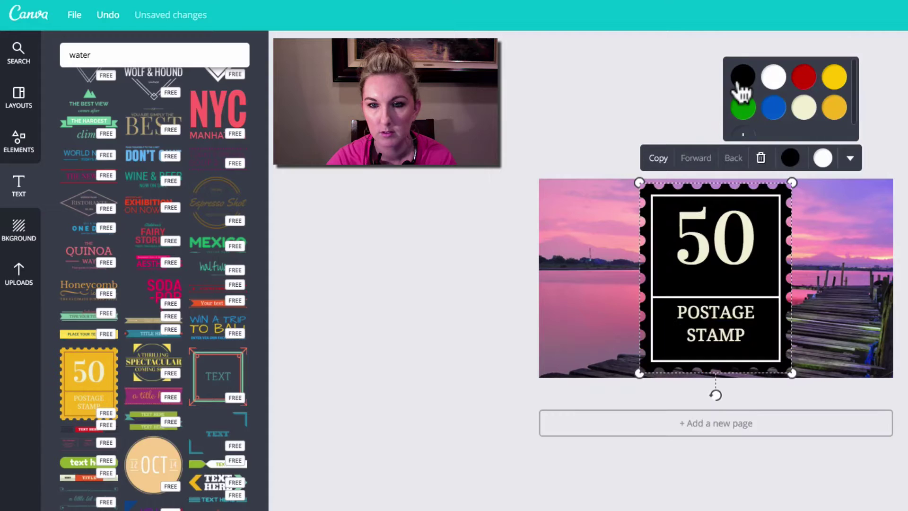
Replace the stamp's text with the number "75" above the two lines "Inspirational" and "Quotes".
click(728, 250)
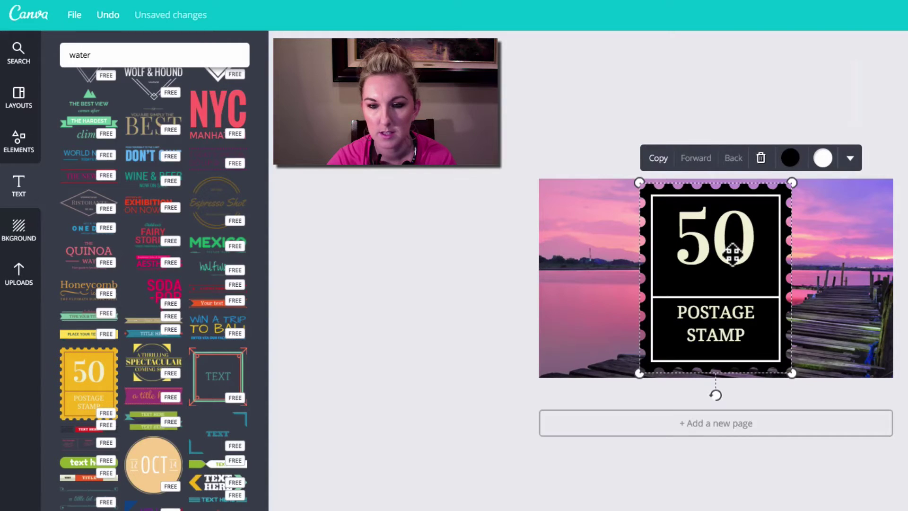
click(732, 251)
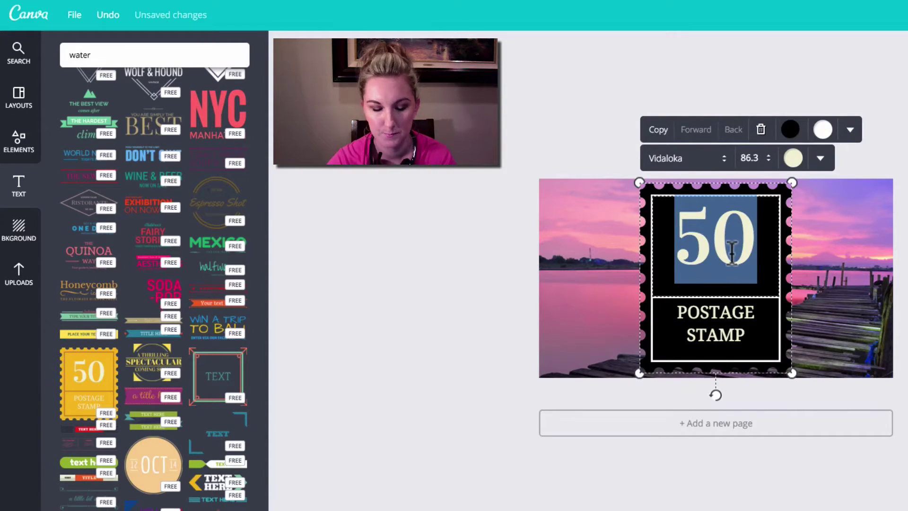
text(75)
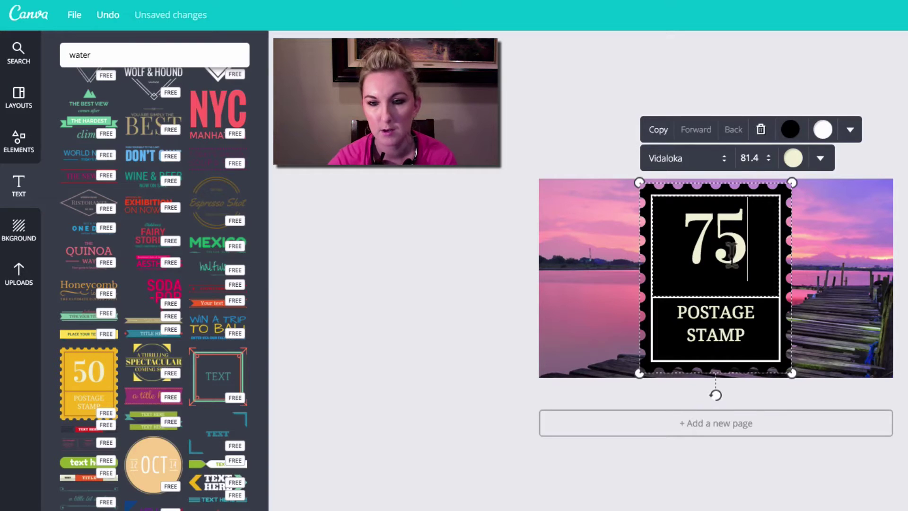
click(739, 320)
double_click(739, 319)
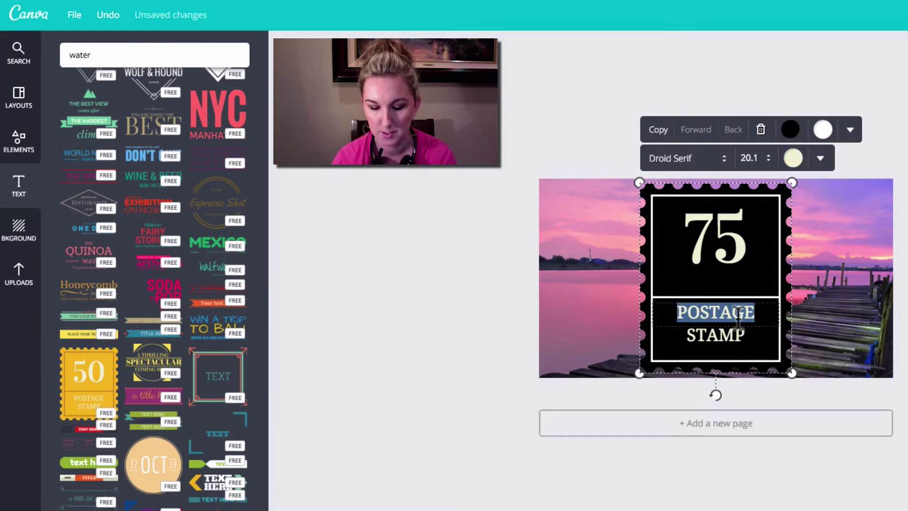
text(Inspirational)
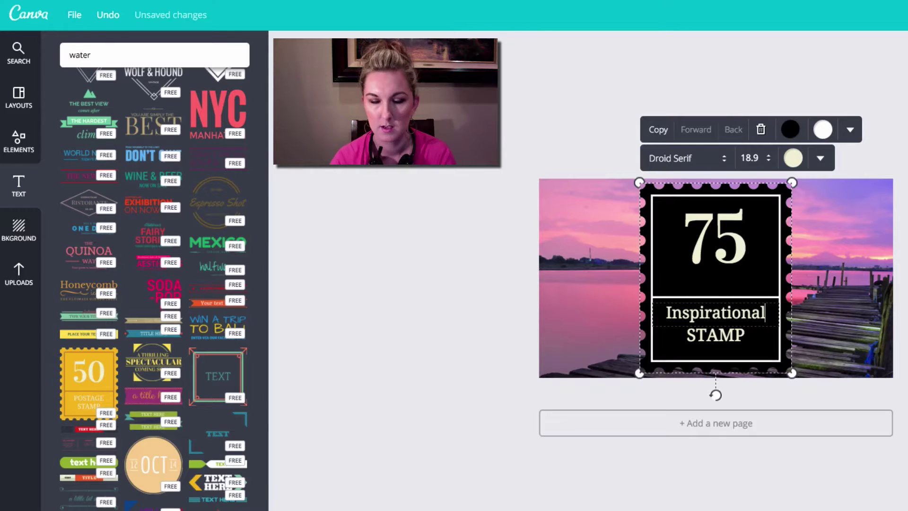
click(733, 336)
double_click(733, 336)
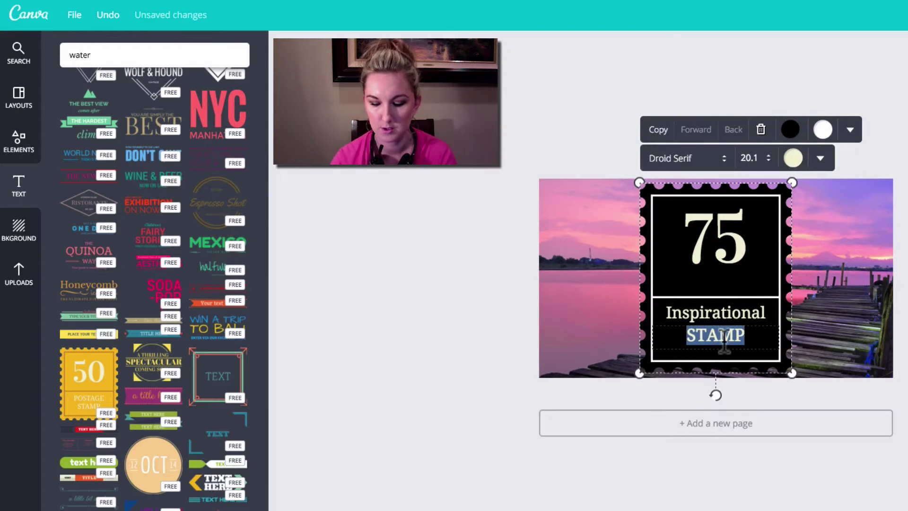
text(Quotes)
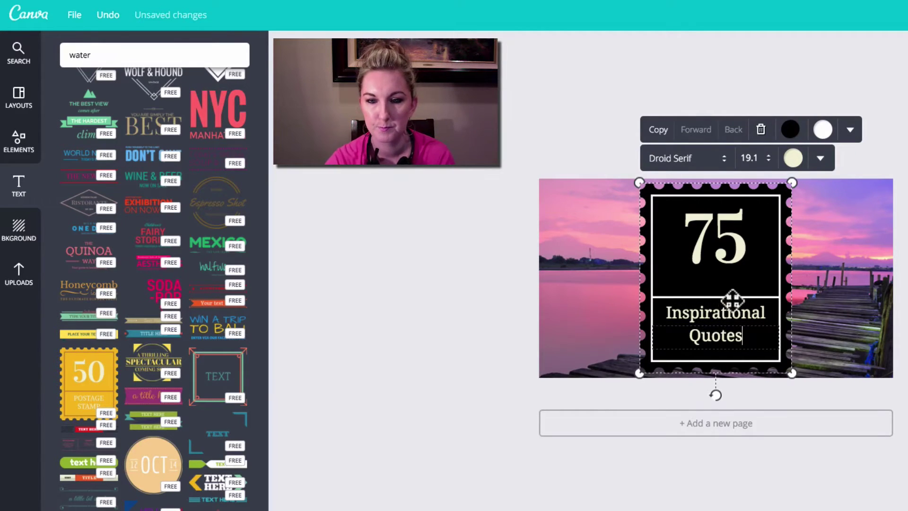
Give the number 75 on the stamp a custom magenta-purple colour, code cc07cc.
double_click(729, 253)
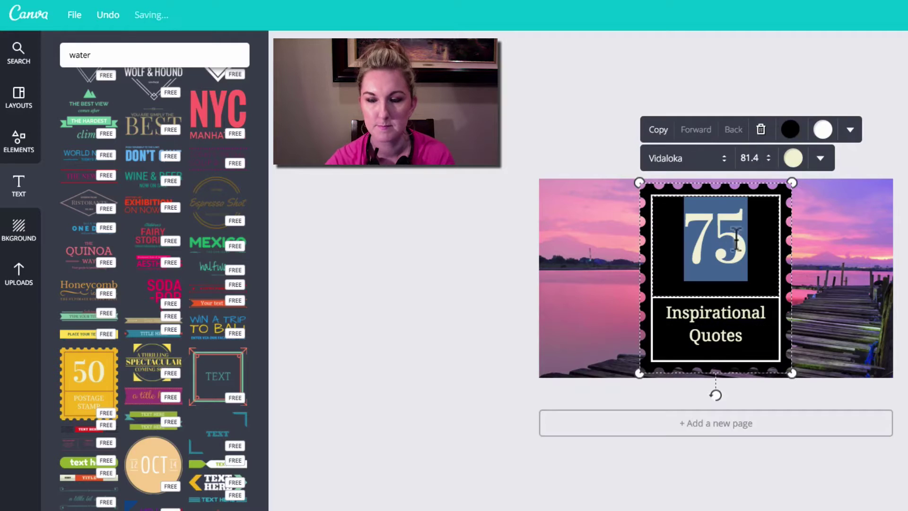
click(792, 159)
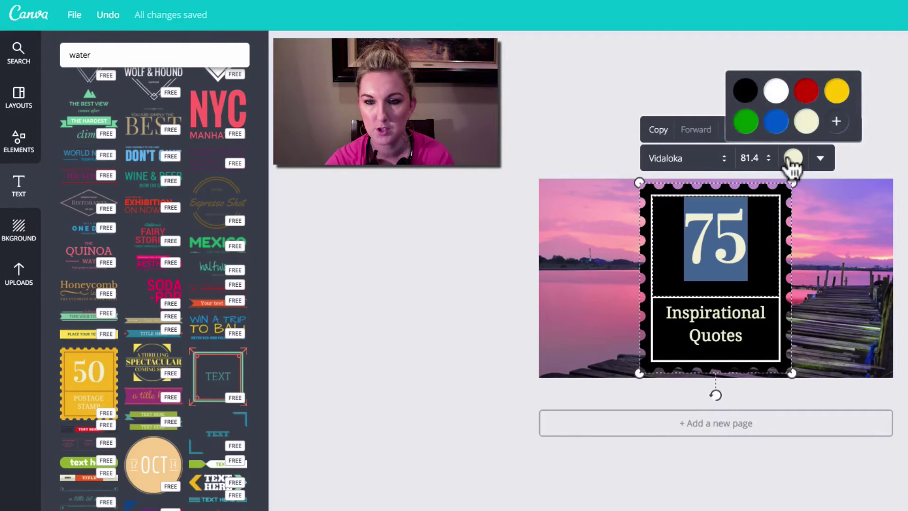
click(777, 123)
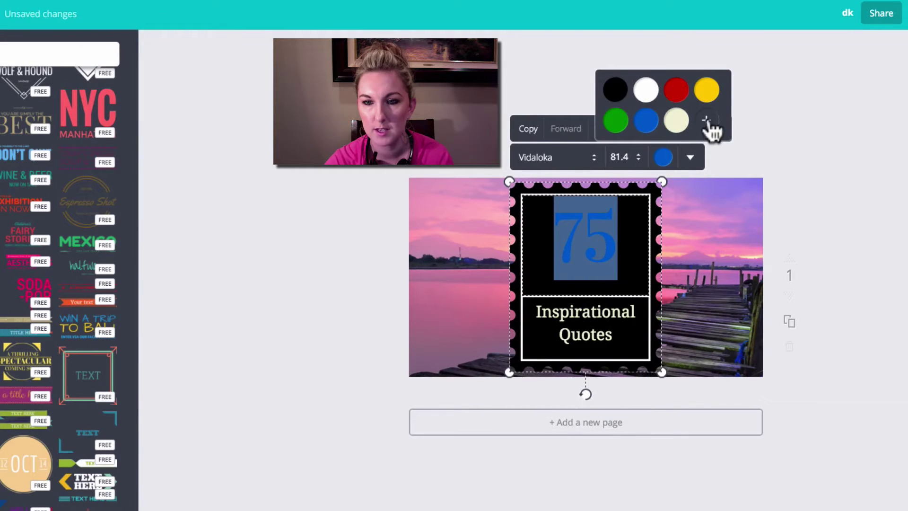
click(707, 122)
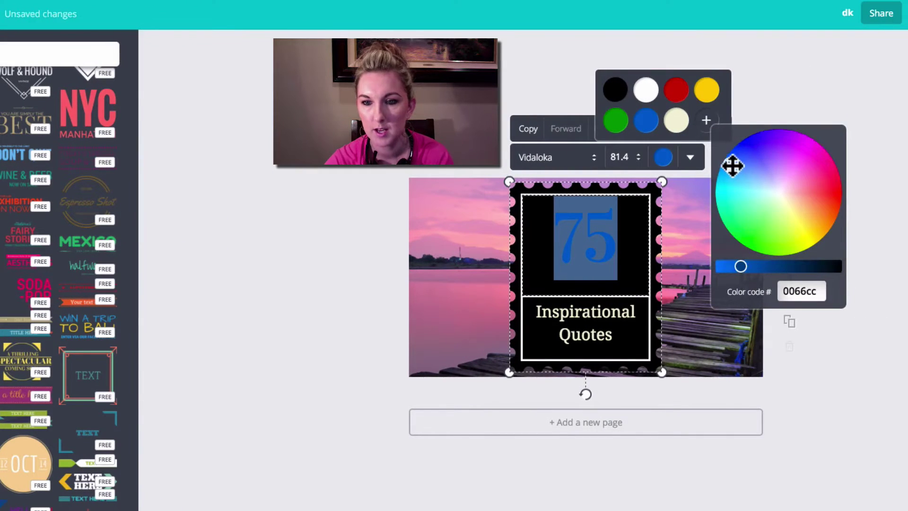
click(731, 164)
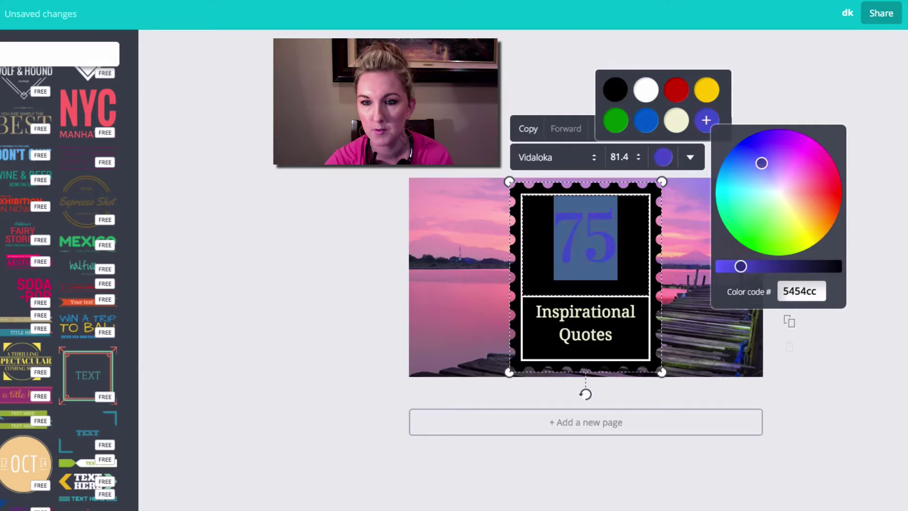
drag(761, 163, 783, 148)
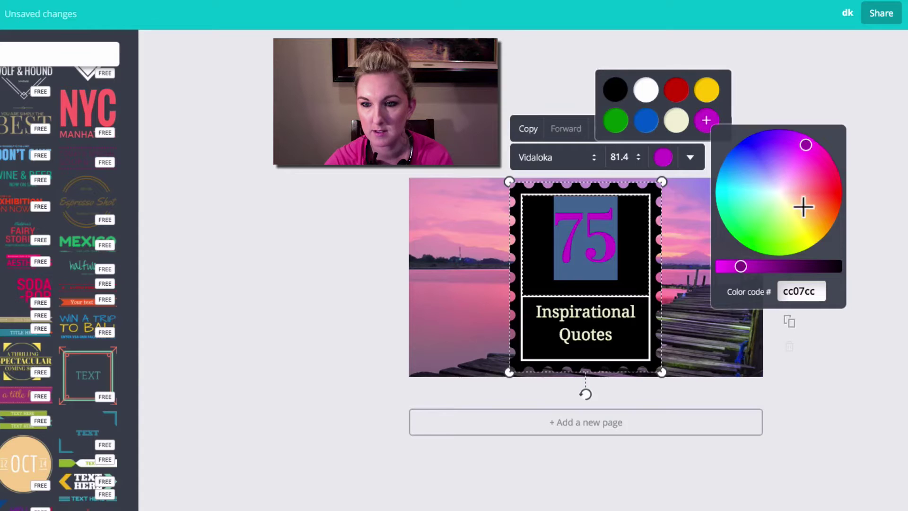
click(833, 362)
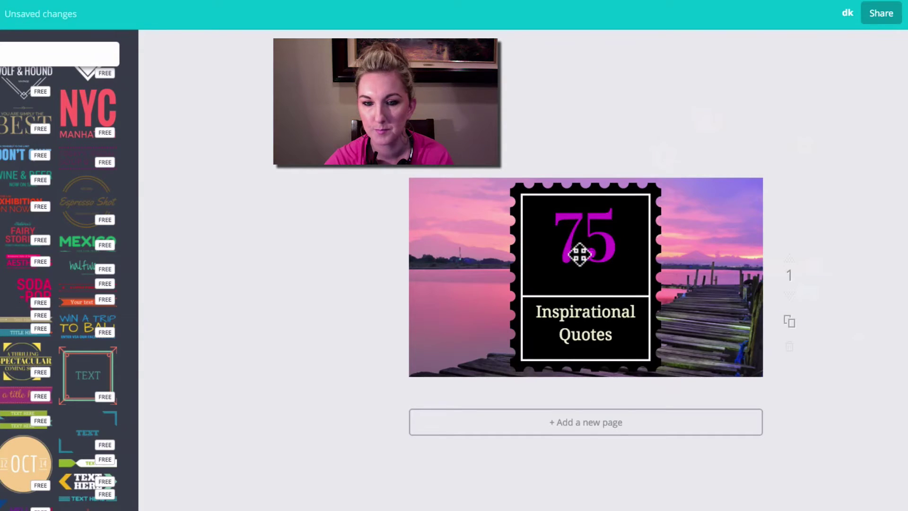
Recolour the words "Inspirational" and "Quotes" on the stamp white.
double_click(597, 313)
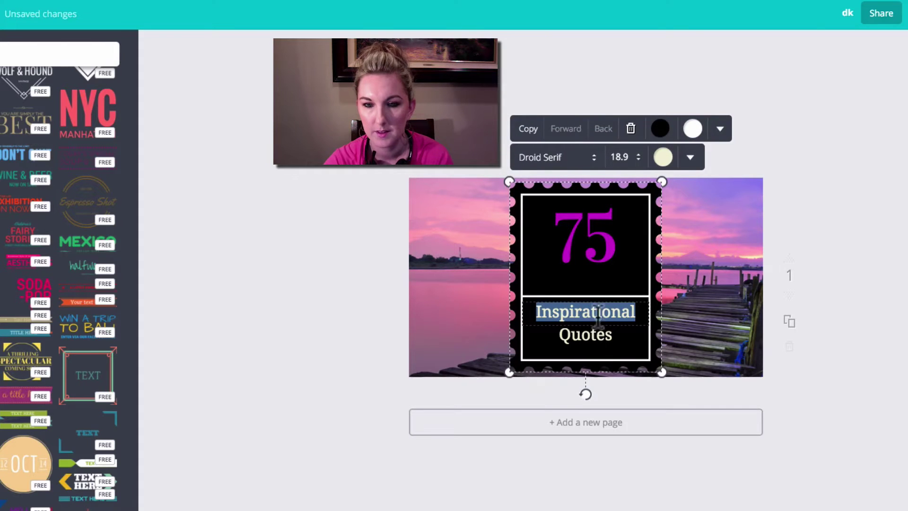
click(663, 158)
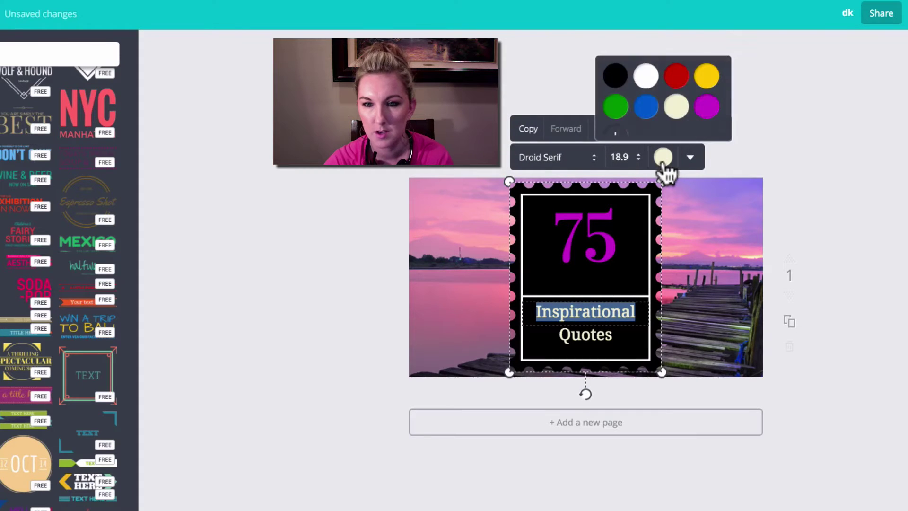
click(649, 88)
double_click(598, 334)
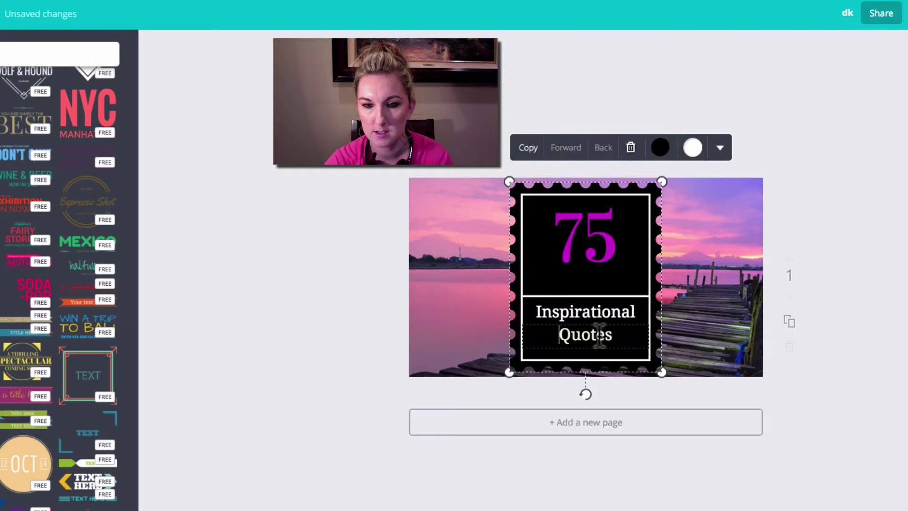
click(663, 158)
click(645, 76)
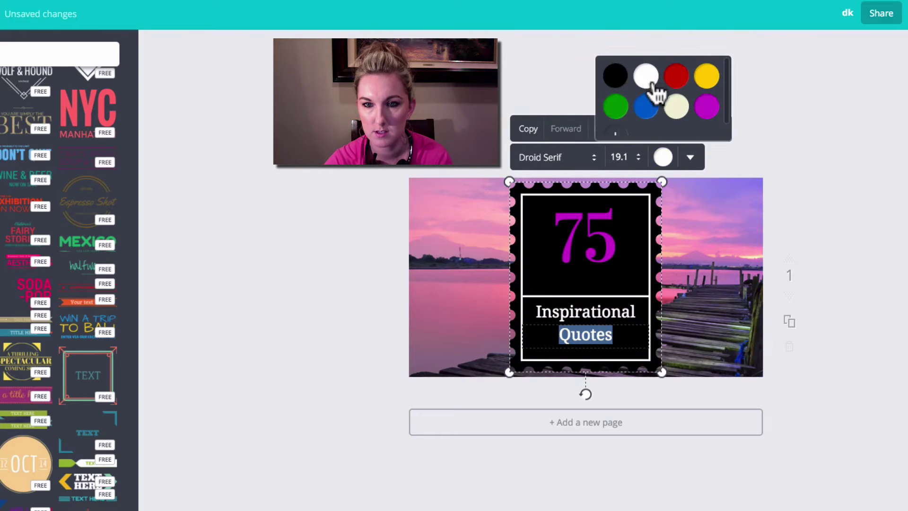
Set the font of the word "Inspirational" on the stamp to Limelight.
double_click(596, 313)
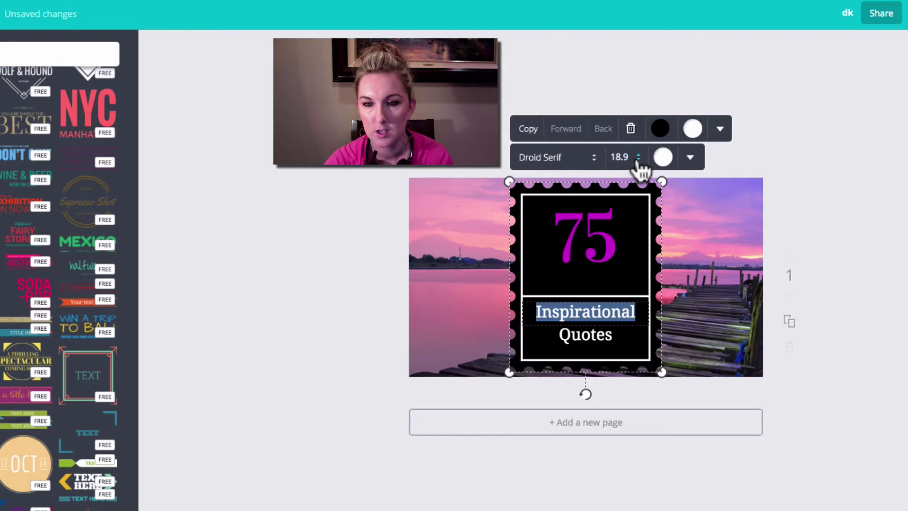
click(594, 158)
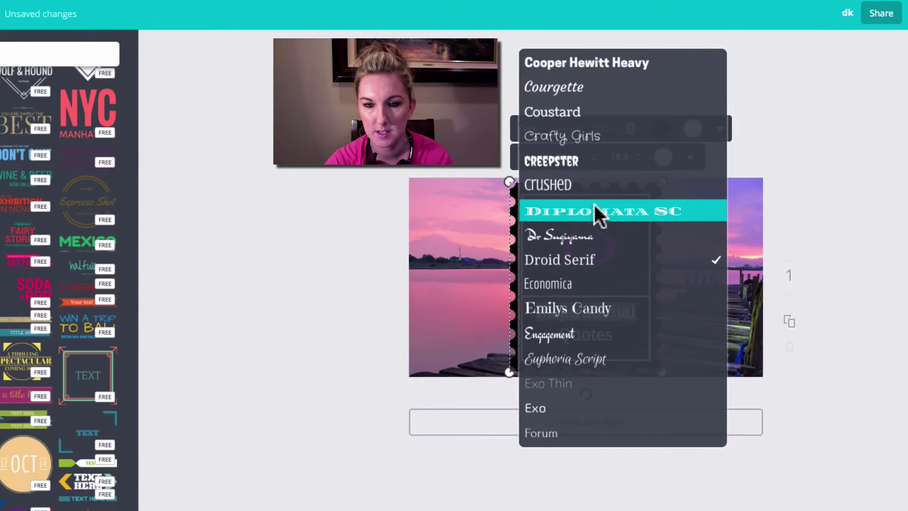
scroll(594, 246, down, 5)
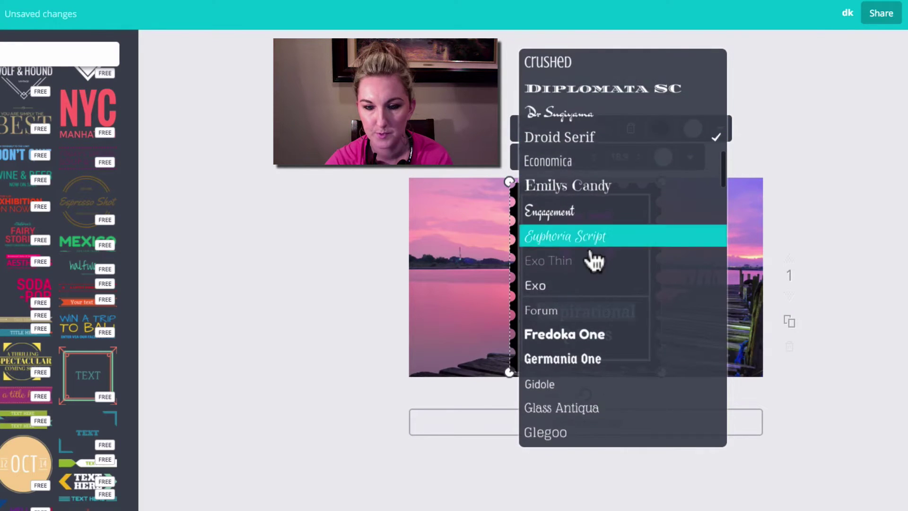
scroll(592, 258, down, 5)
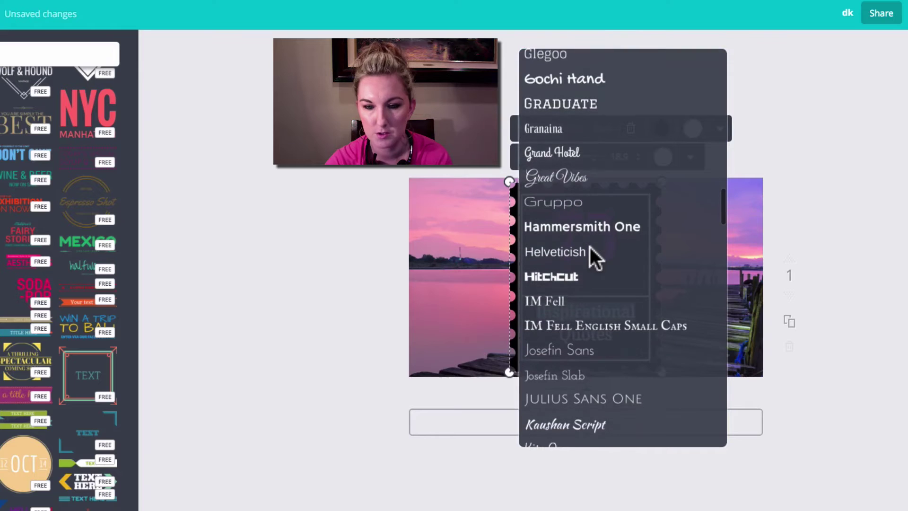
scroll(589, 247, down, 5)
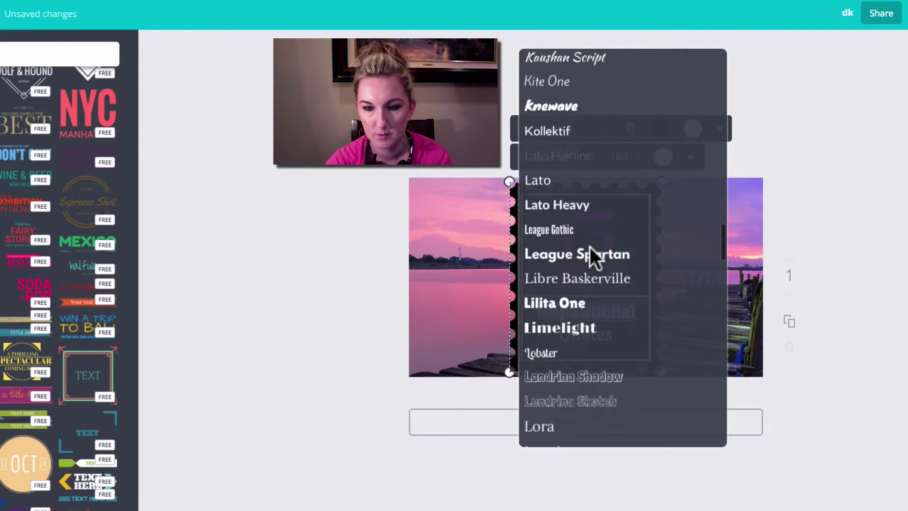
scroll(589, 247, down, 1)
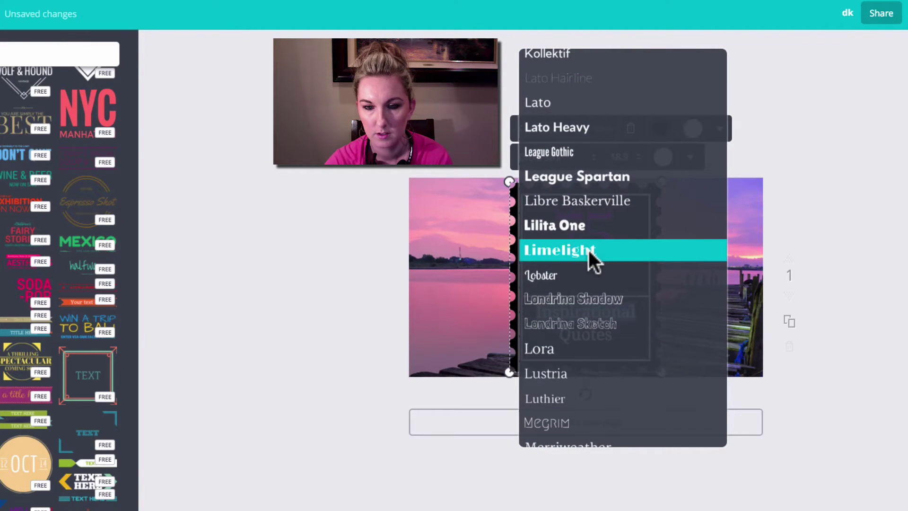
click(589, 251)
Set the font of the word "Quotes" on the stamp to Abril Fatface.
click(606, 342)
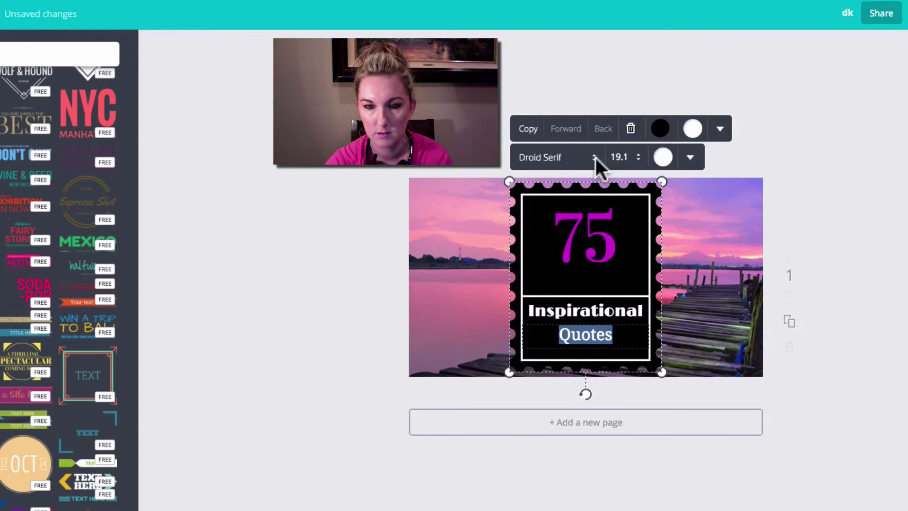
click(595, 156)
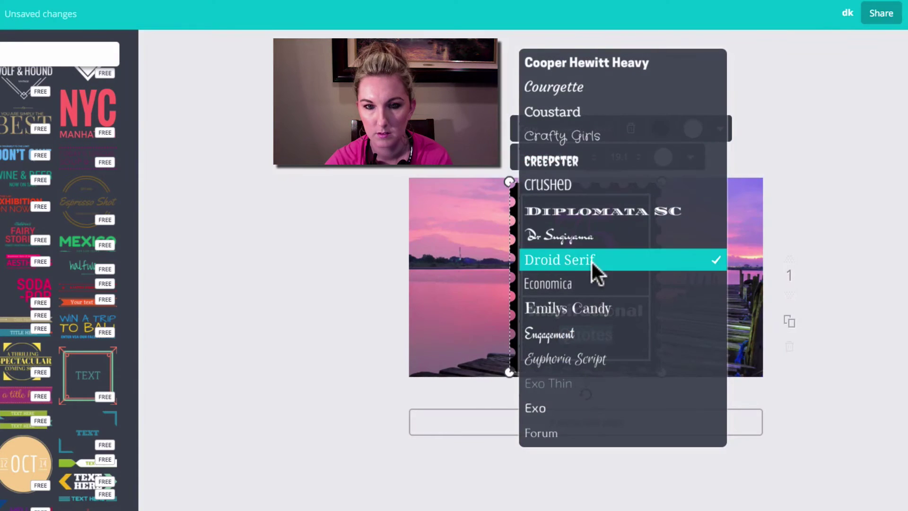
scroll(592, 262, up, 8)
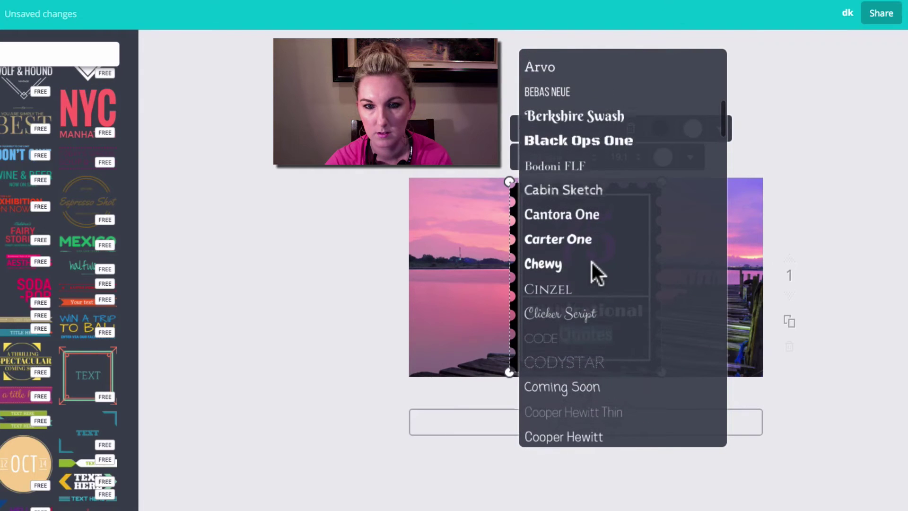
scroll(592, 262, up, 8)
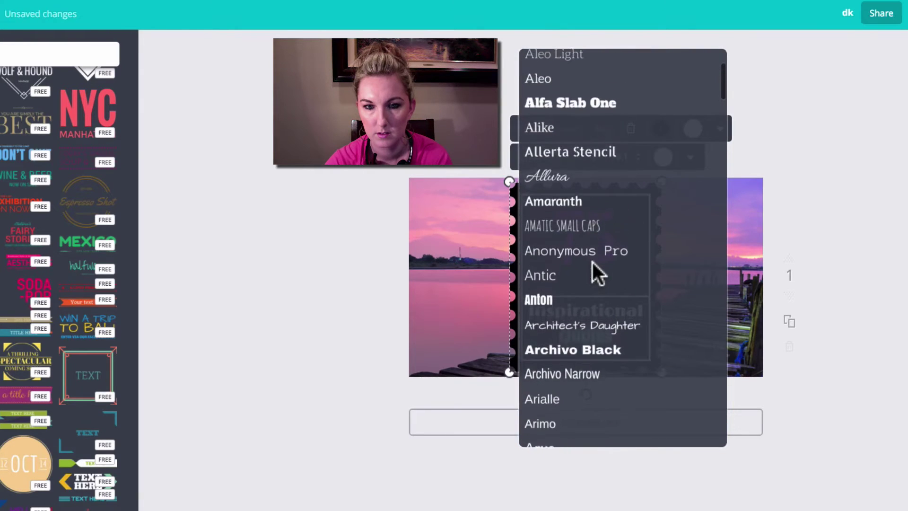
scroll(592, 262, up, 3)
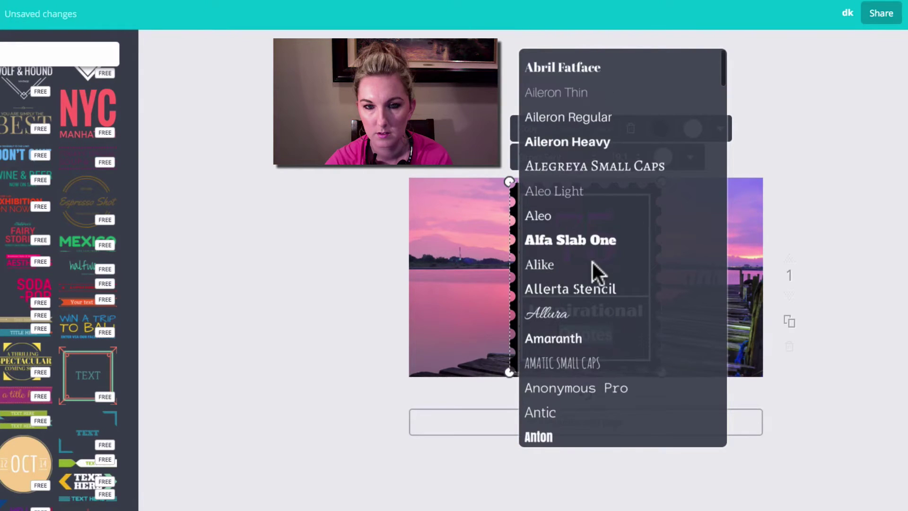
click(582, 66)
click(828, 387)
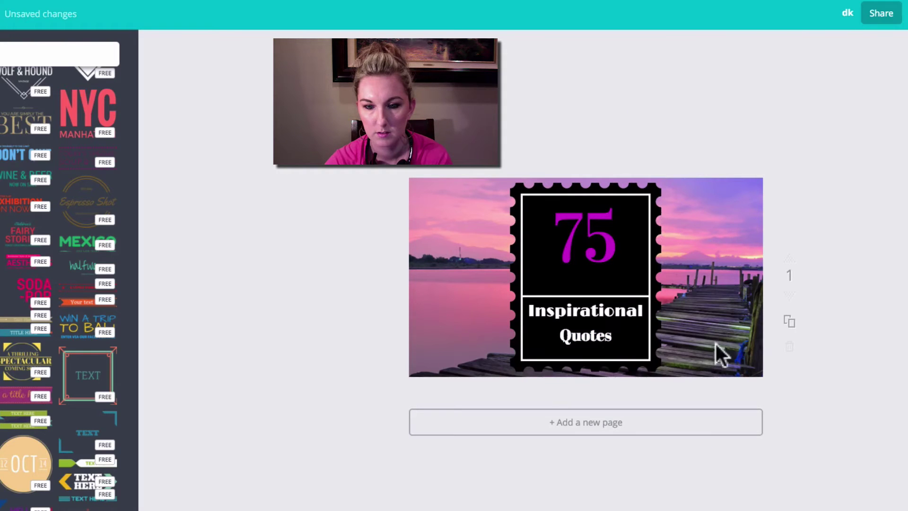
Try the Germania One font on the word "Inspirational" and return the word to Limelight.
double_click(594, 314)
click(592, 157)
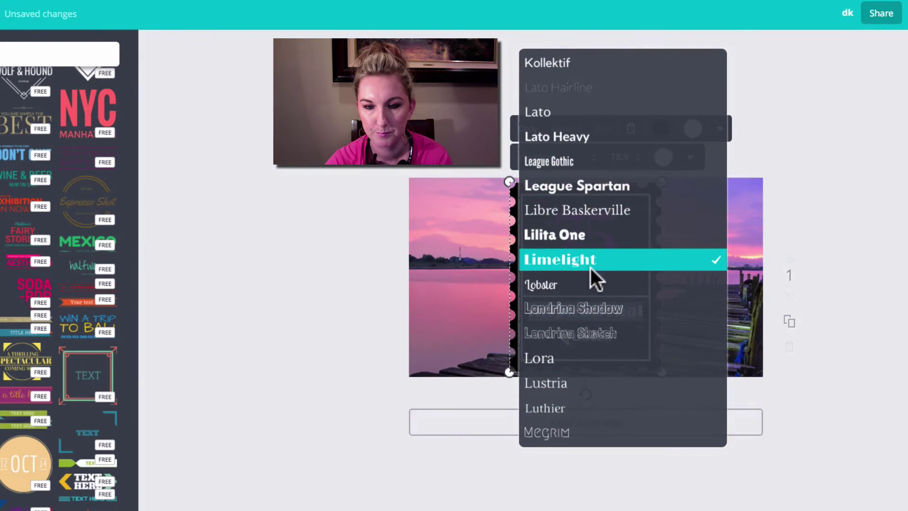
scroll(592, 267, up, 5)
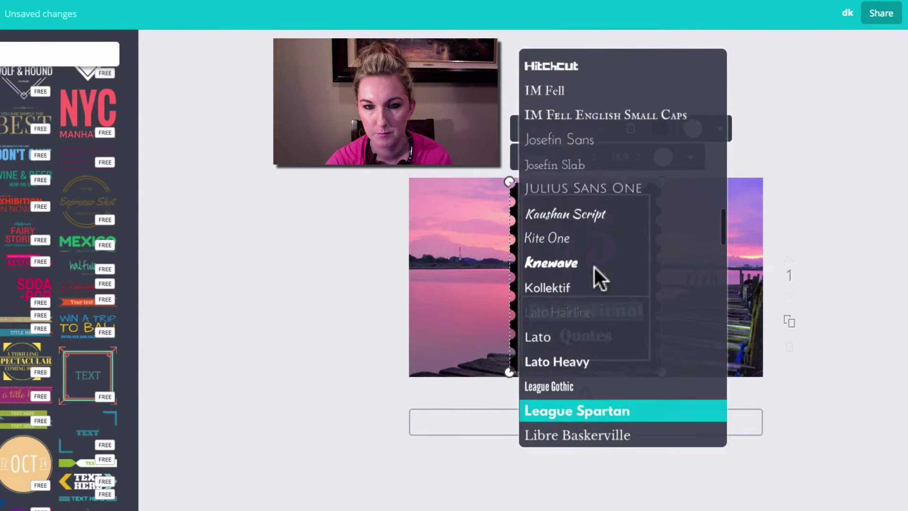
scroll(594, 268, up, 6)
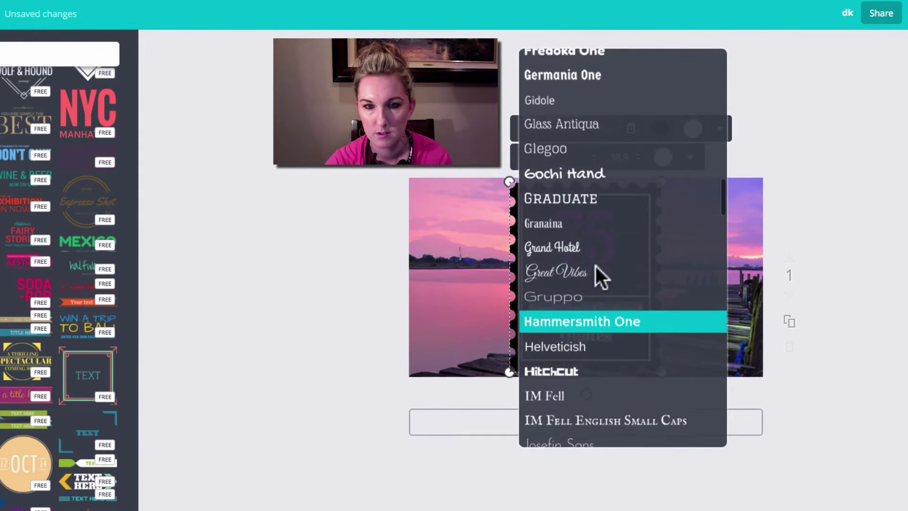
scroll(595, 265, up, 3)
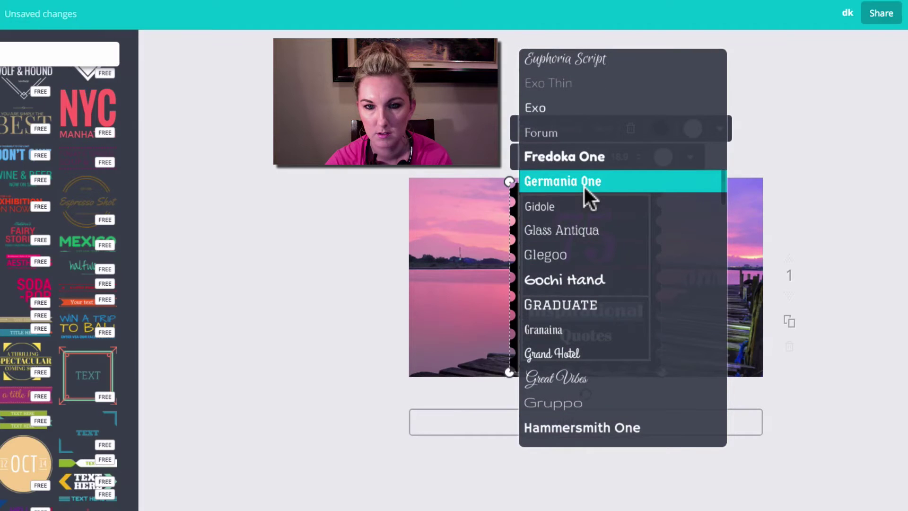
click(584, 186)
click(855, 401)
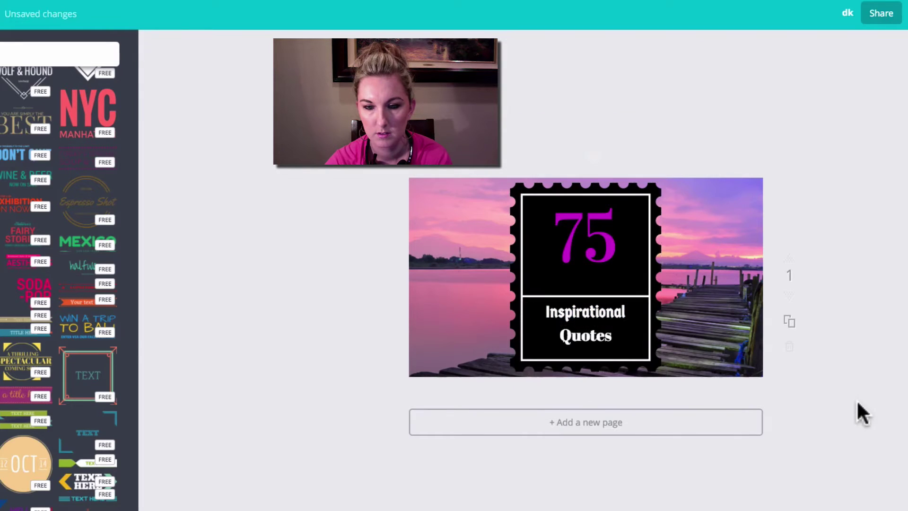
double_click(610, 312)
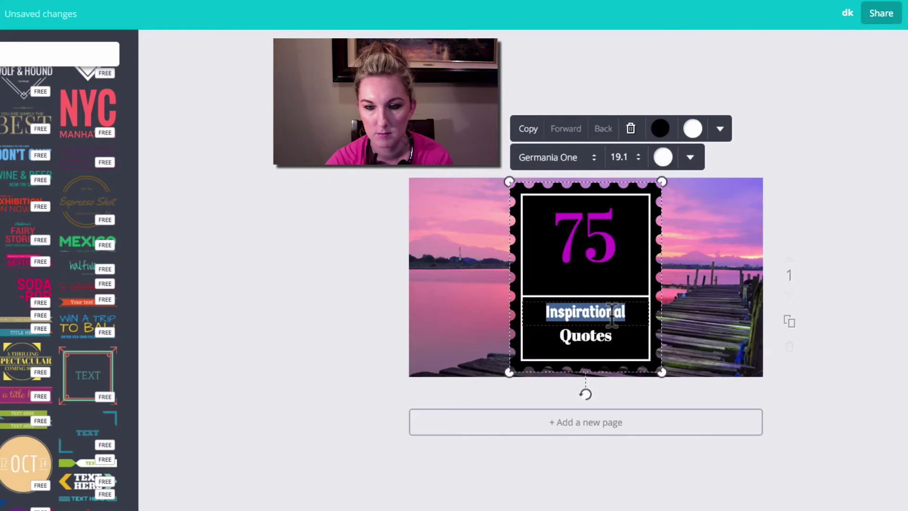
click(595, 158)
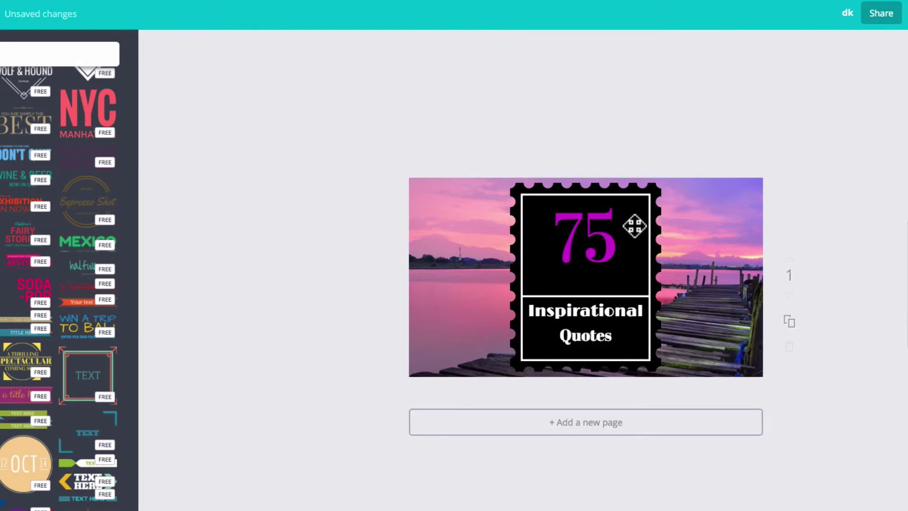
Shrink the stamp to about two thirds of its size and place it in the lower-right corner of the pier photo.
double_click(633, 224)
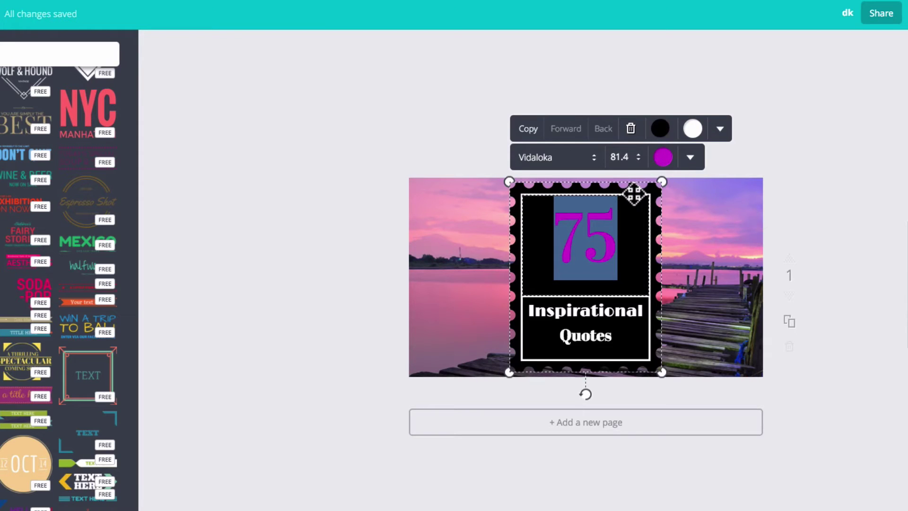
click(834, 203)
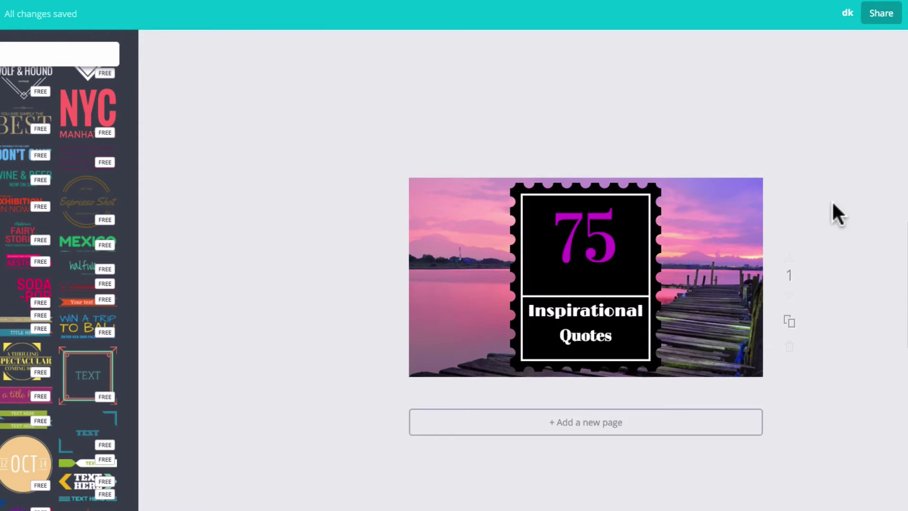
click(649, 194)
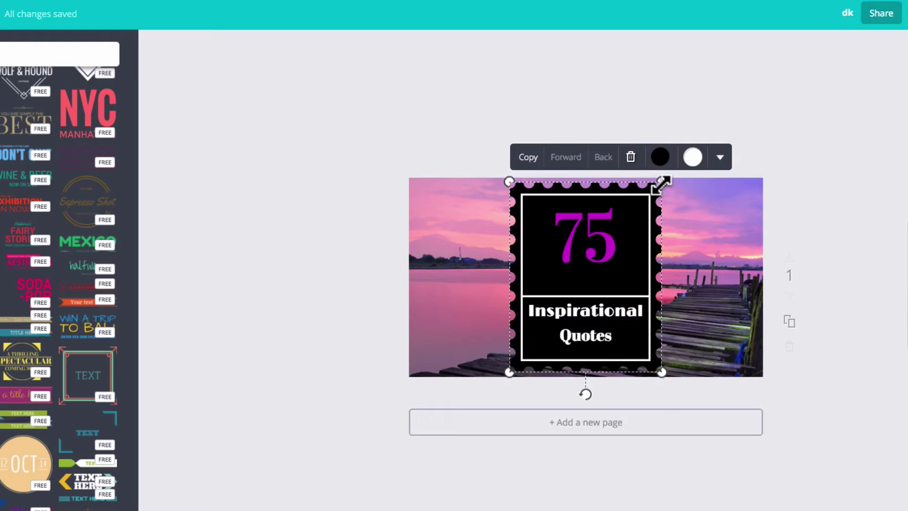
drag(662, 183, 598, 226)
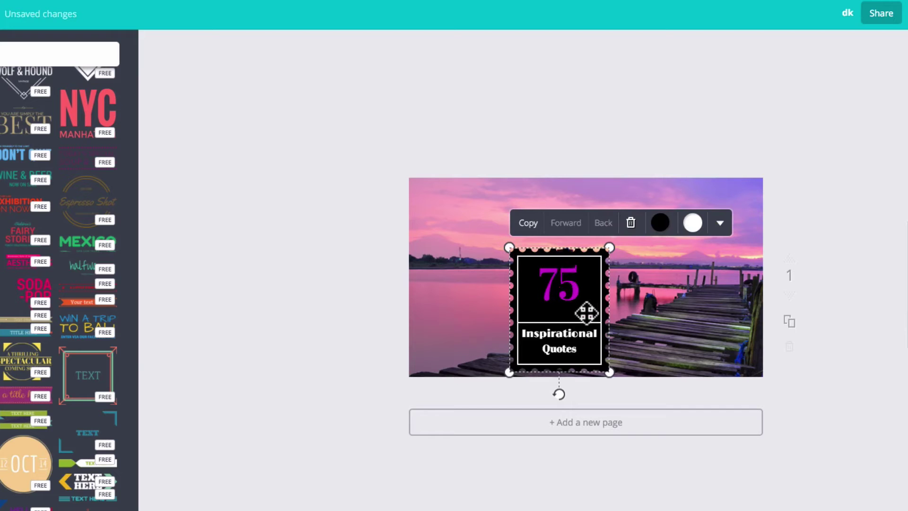
drag(587, 312, 602, 257)
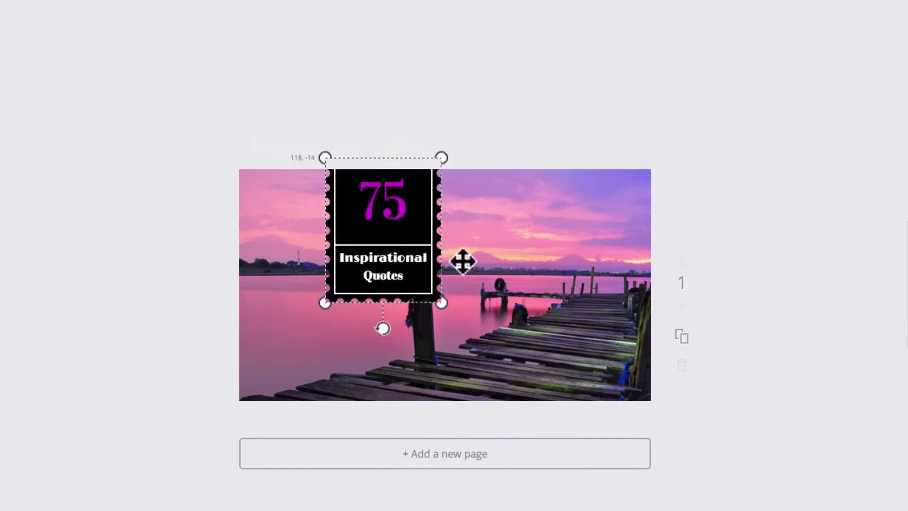
drag(462, 262, 618, 348)
click(676, 447)
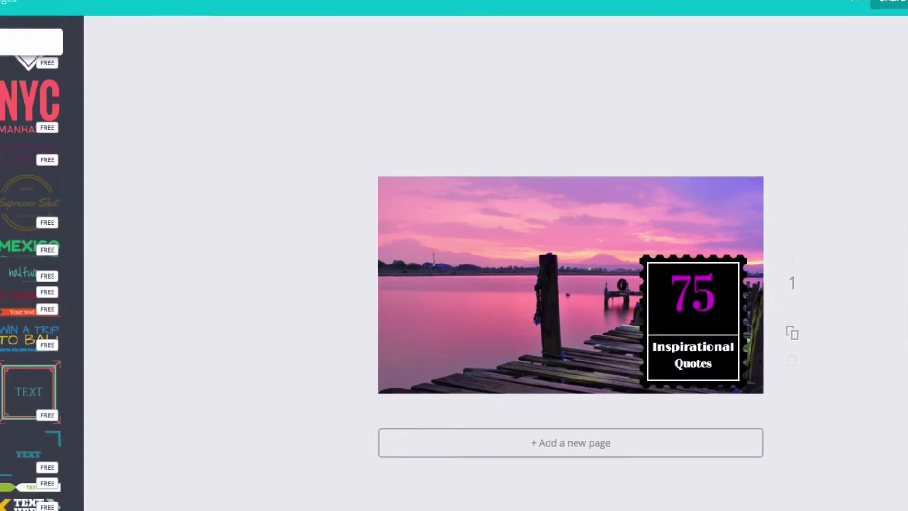
Browse the ready-made backgrounds, then search the image library for "water" and look through the pictures.
click(25, 246)
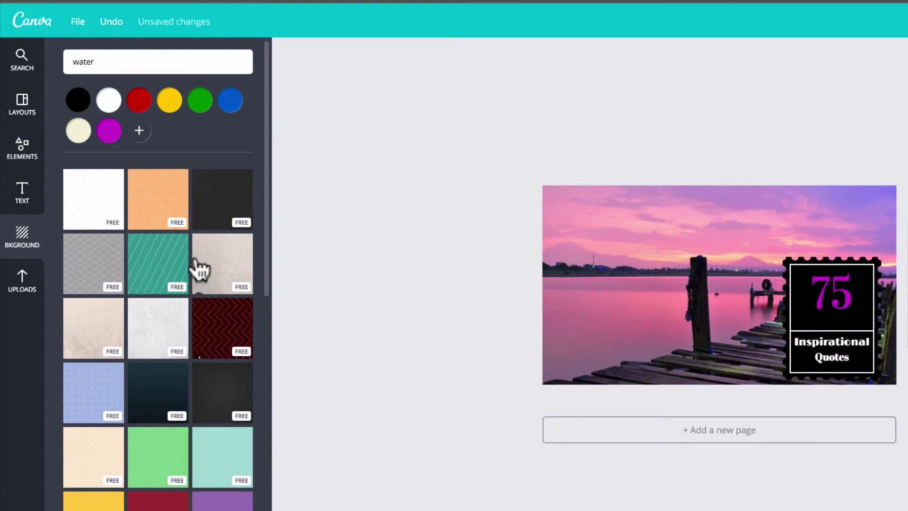
scroll(162, 422, down, 4)
scroll(156, 413, up, 4)
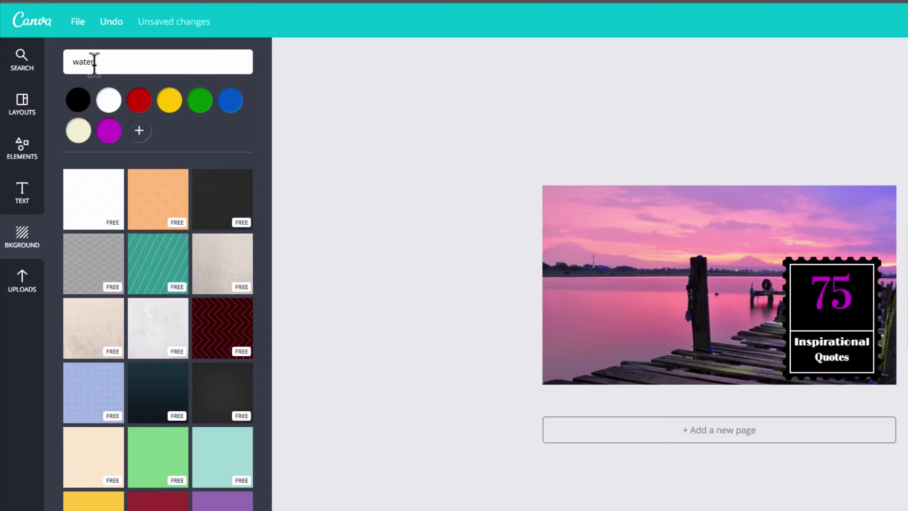
key(Return)
scroll(152, 361, down, 2)
scroll(160, 350, up, 4)
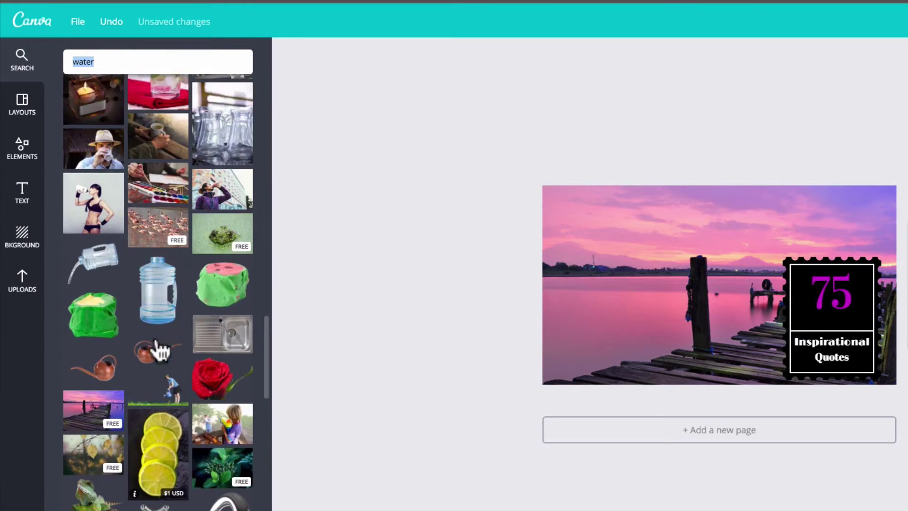
scroll(160, 350, up, 5)
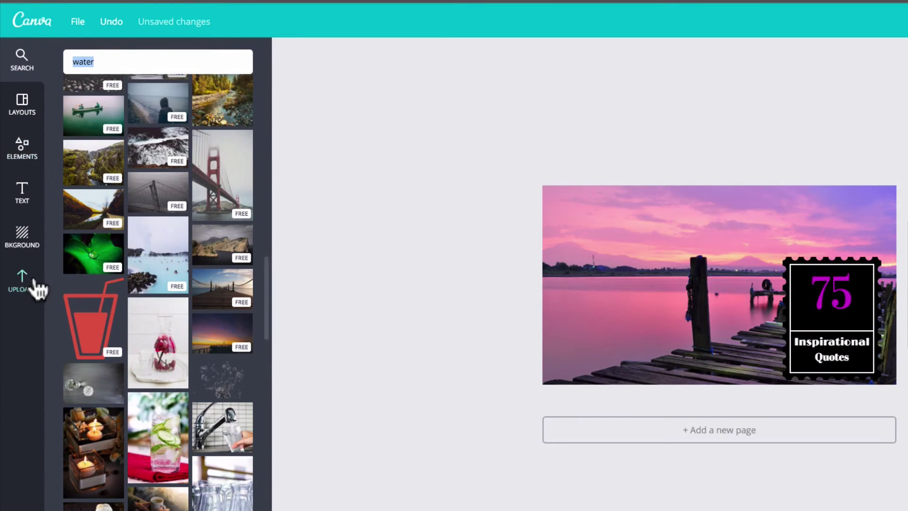
Look through the previously uploaded images for pictures that could be used in the design.
click(31, 286)
scroll(191, 385, down, 1)
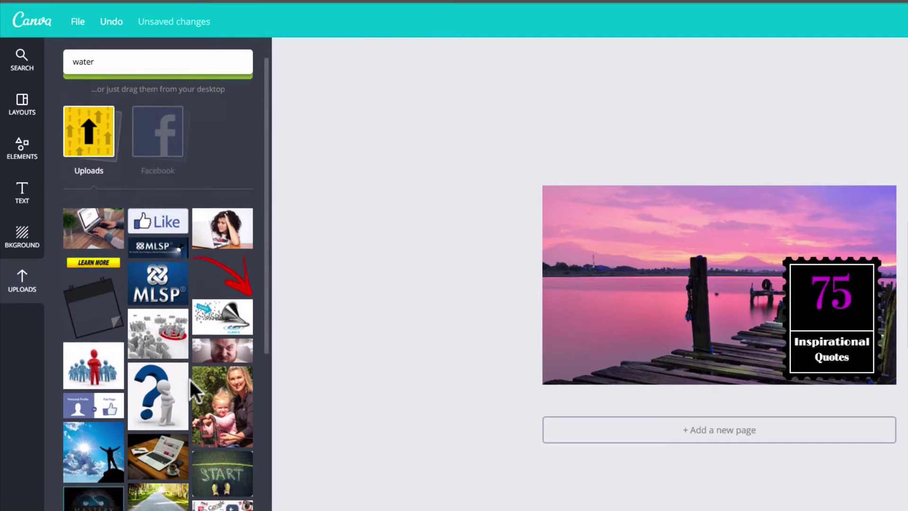
scroll(194, 390, down, 2)
scroll(194, 390, up, 3)
scroll(194, 392, down, 8)
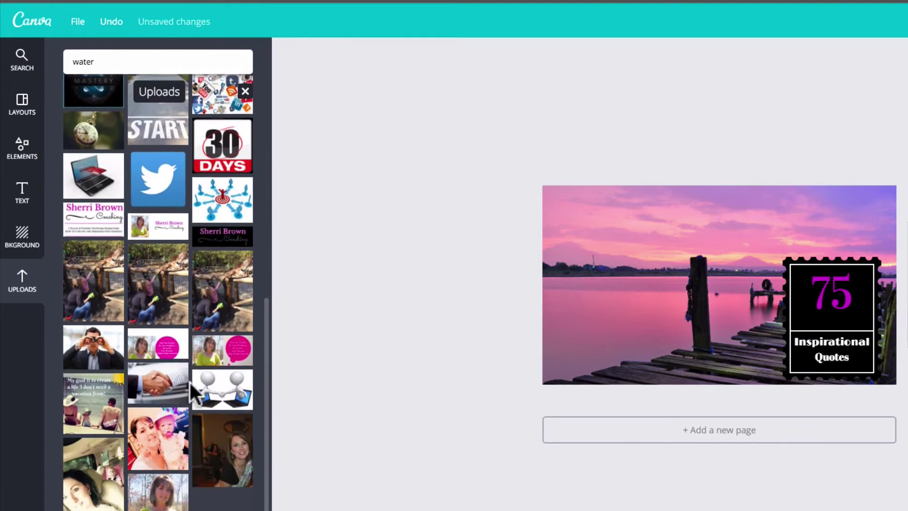
scroll(193, 391, up, 5)
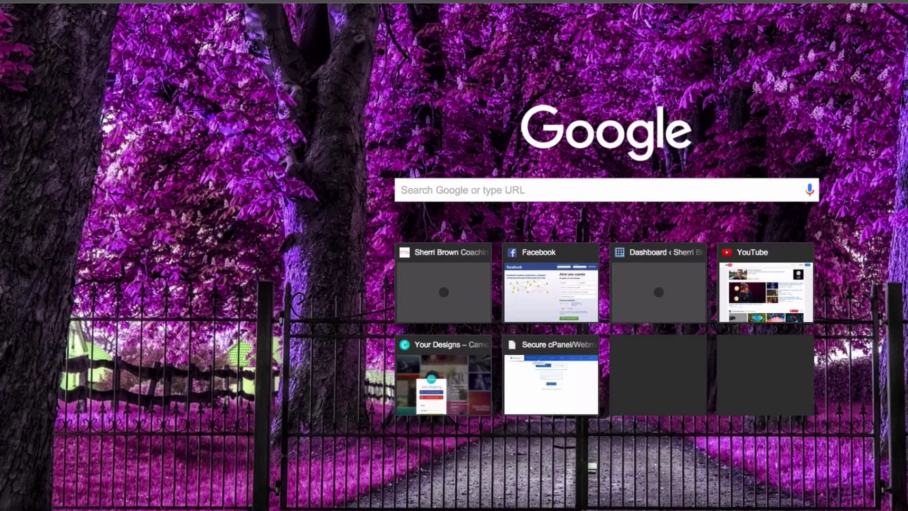
Switch to Google in a new browser page and search the web for "water".
text(google.)
key(Return)
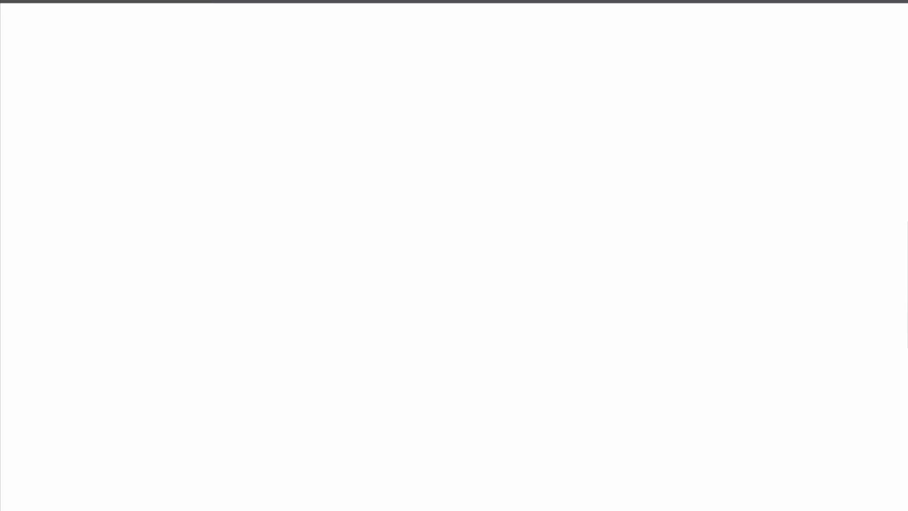
text(water)
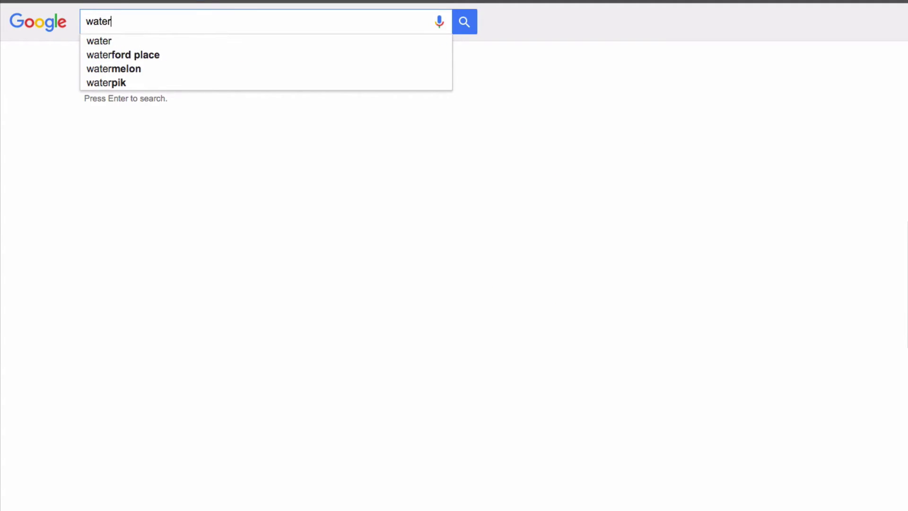
key(Return)
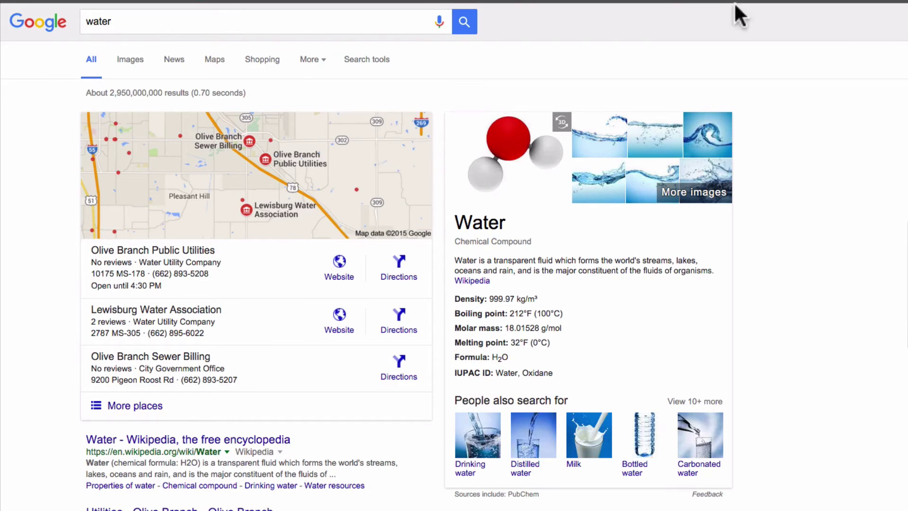
Search Google for "beach" and show the image results.
double_click(131, 23)
text(beach)
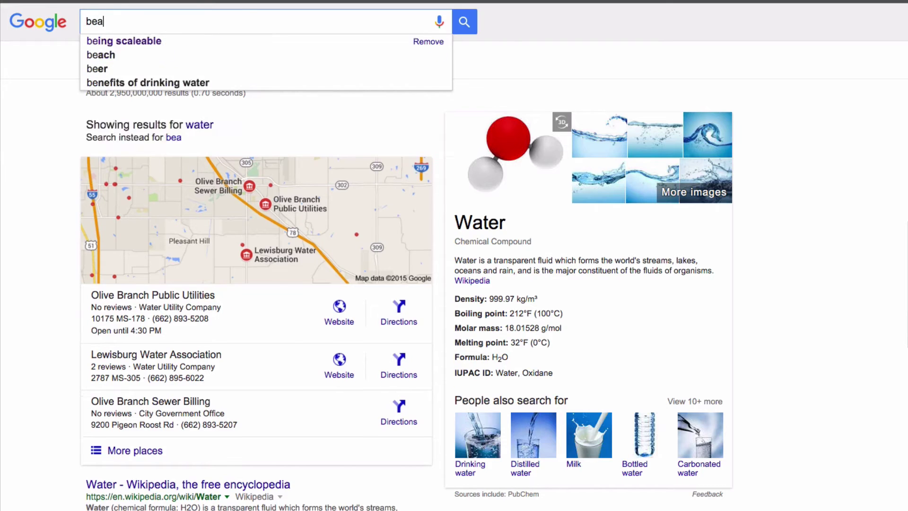
key(Return)
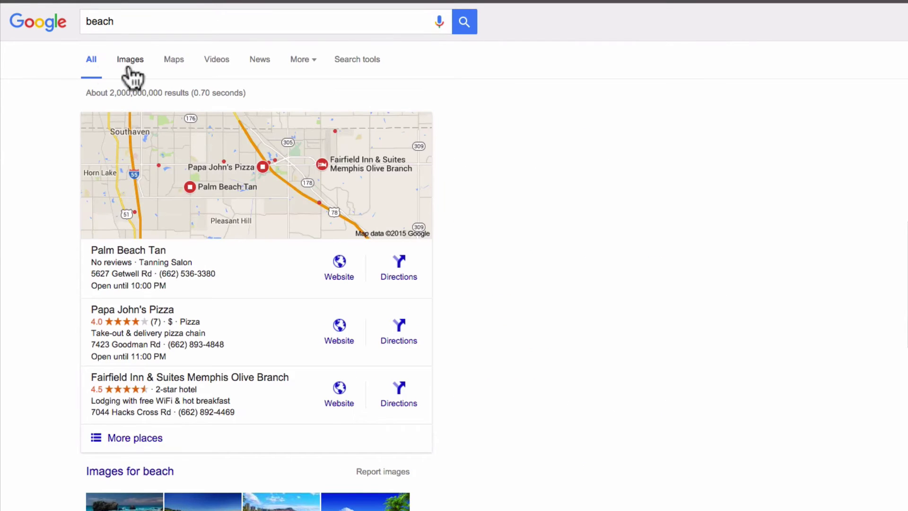
click(135, 63)
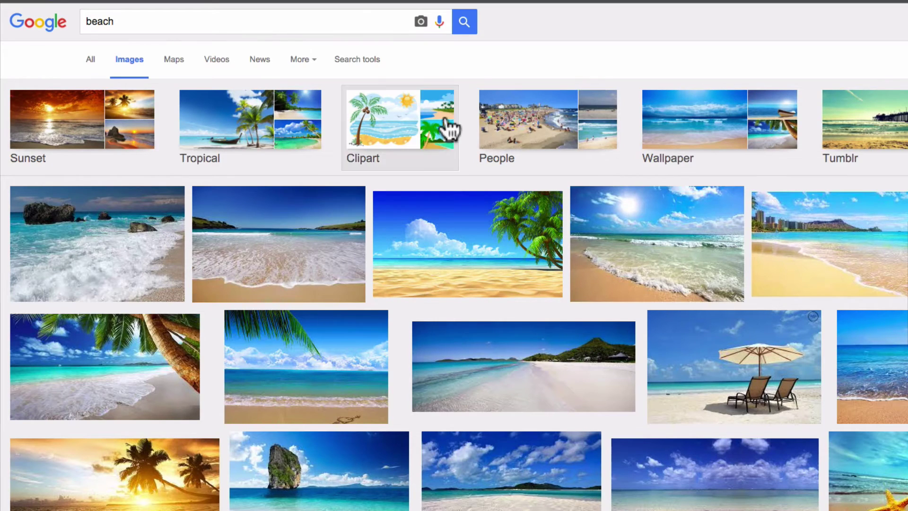
Filter the beach images by usage rights to those labeled for reuse.
click(356, 62)
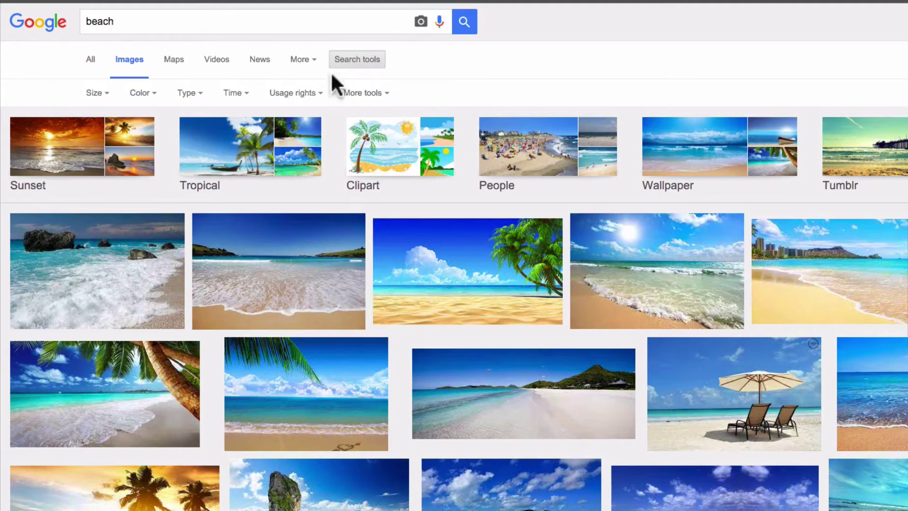
click(320, 93)
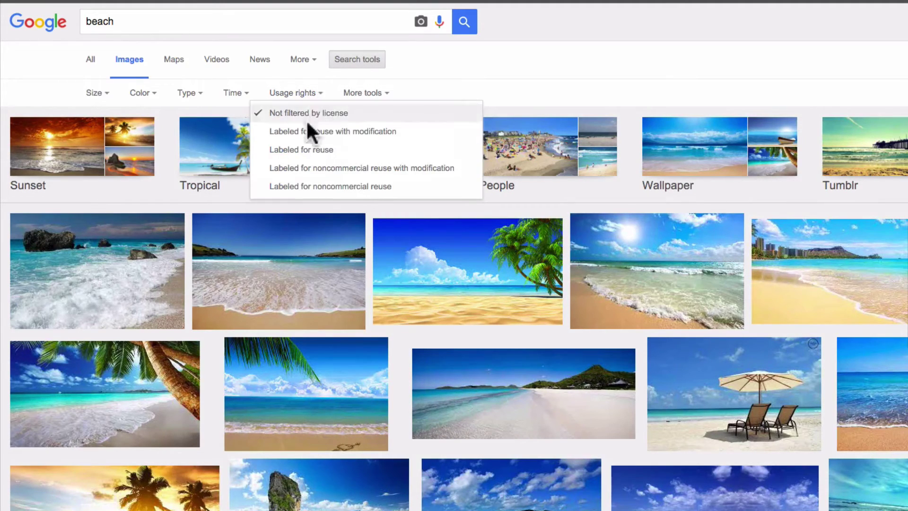
click(305, 152)
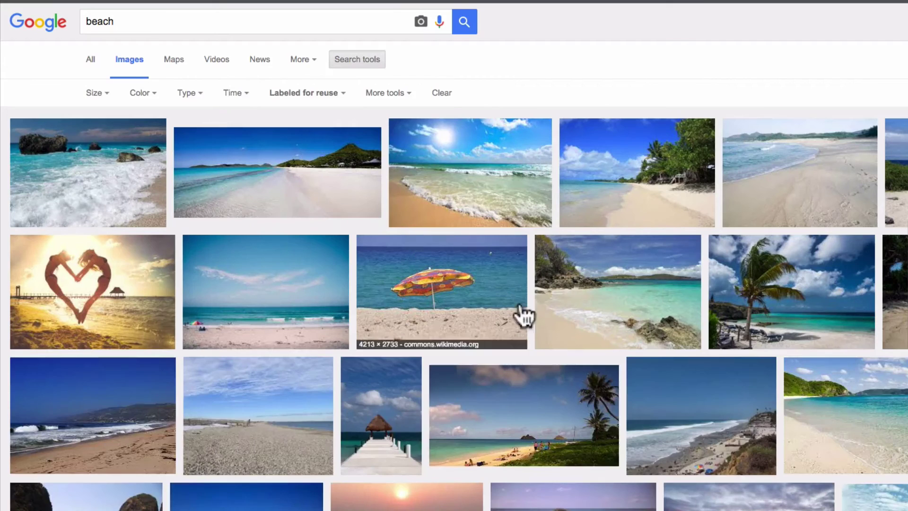
Find a purple and orange sunset beach picture, open it at full size and save it as beach.jpg in Documents.
scroll(734, 331, down, 1)
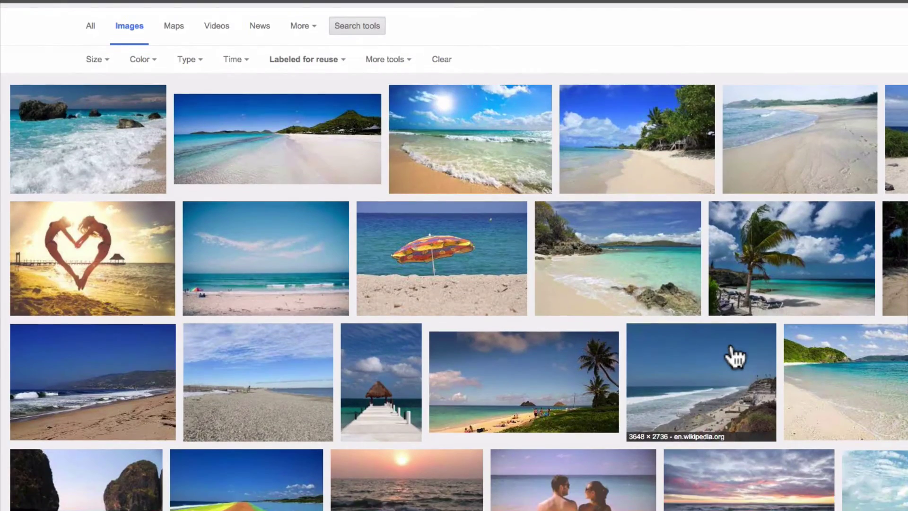
scroll(734, 357, down, 6)
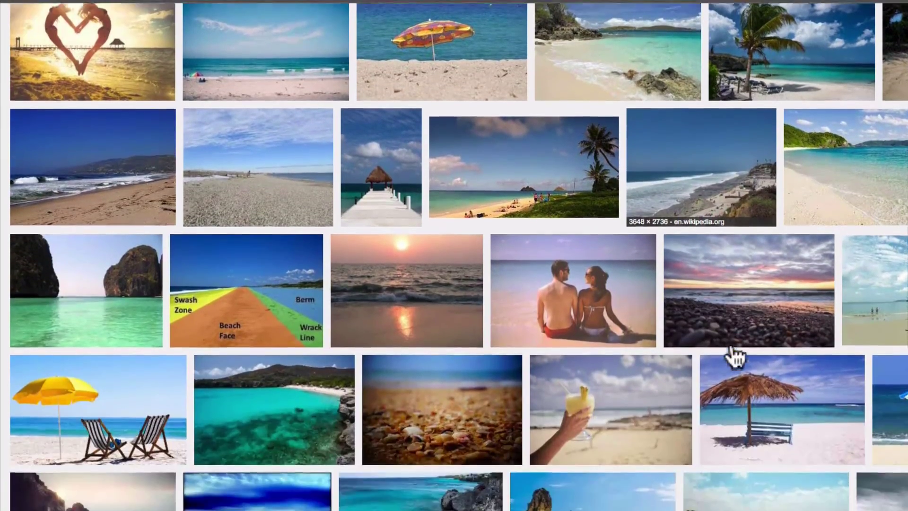
scroll(735, 357, down, 3)
scroll(734, 355, up, 5)
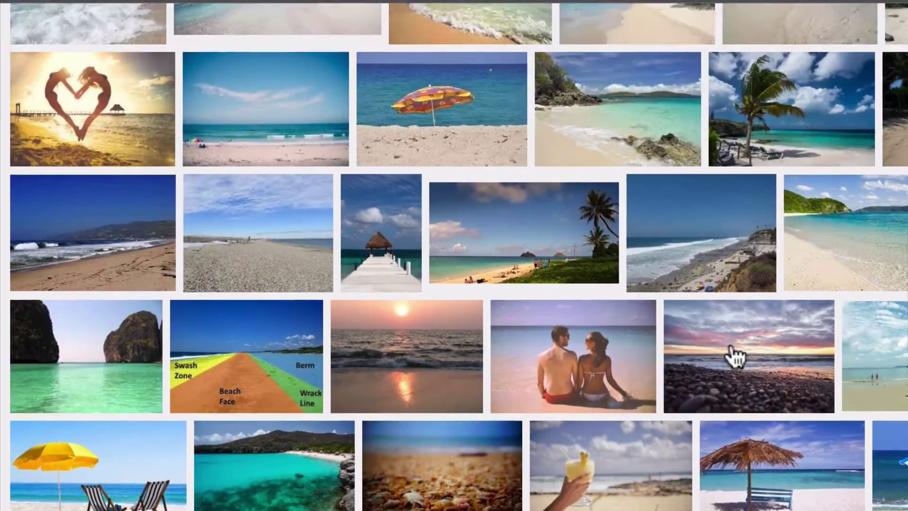
scroll(735, 356, down, 4)
scroll(734, 357, up, 8)
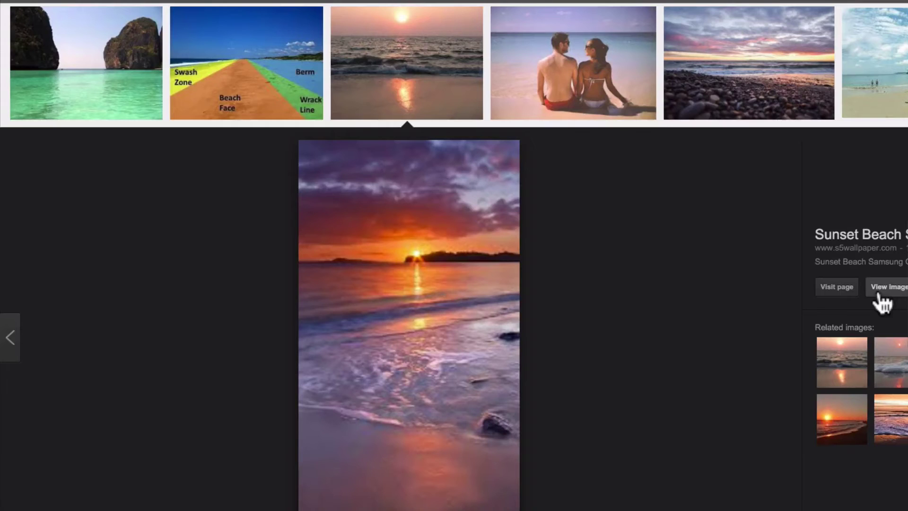
click(878, 297)
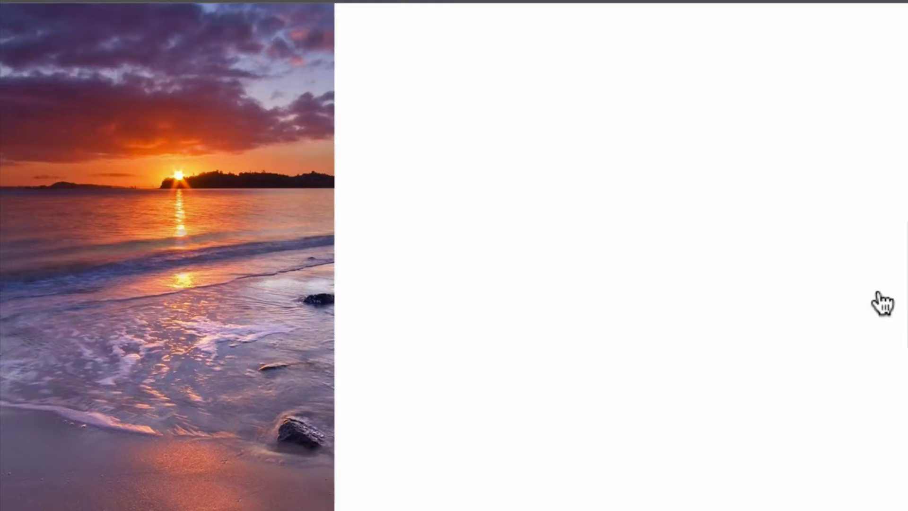
right_click(256, 354)
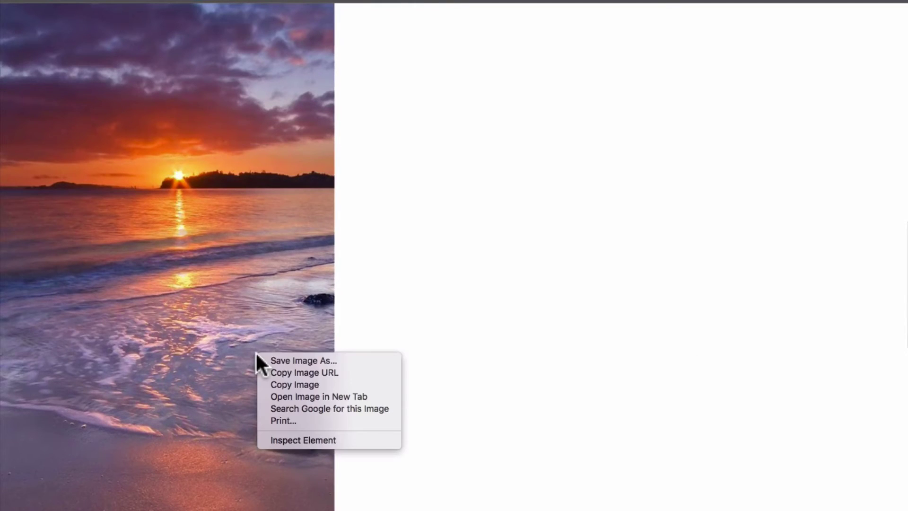
click(292, 361)
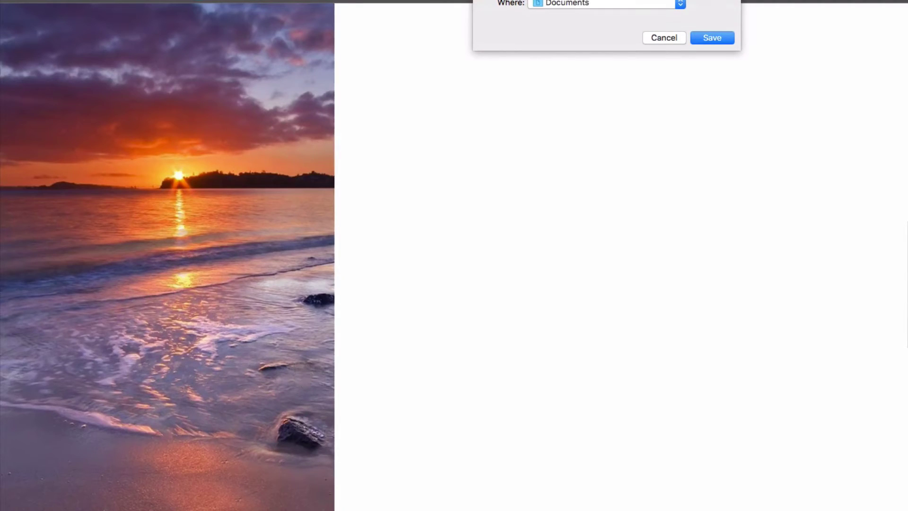
click(711, 38)
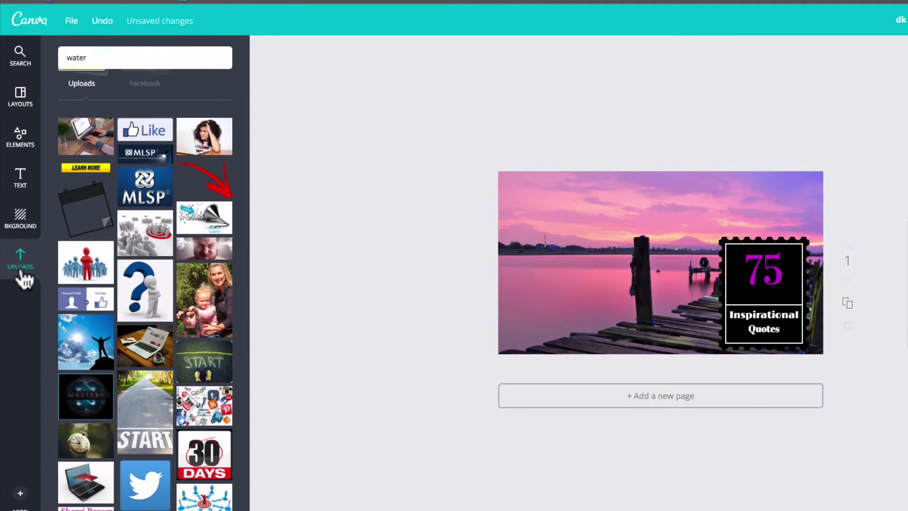
Switch back to Canva and upload beach.jpg from the Documents folder to the own images.
scroll(103, 260, up, 2)
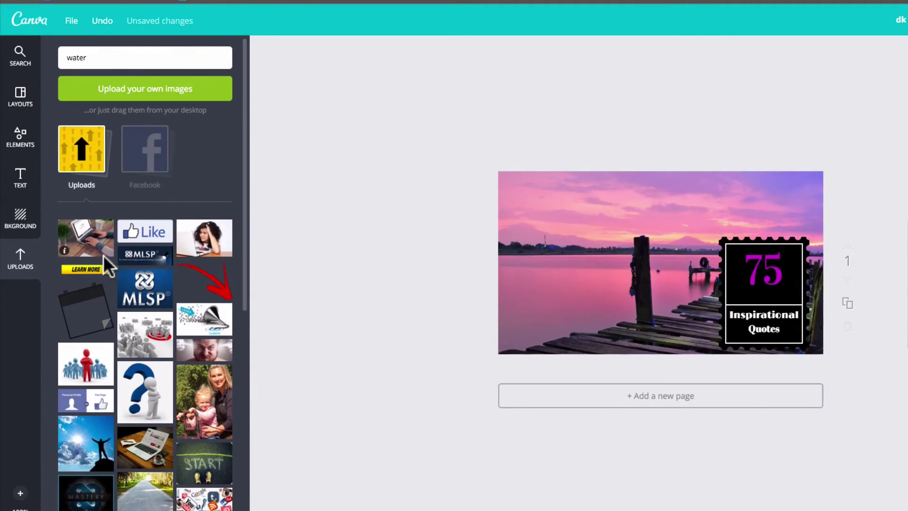
click(182, 96)
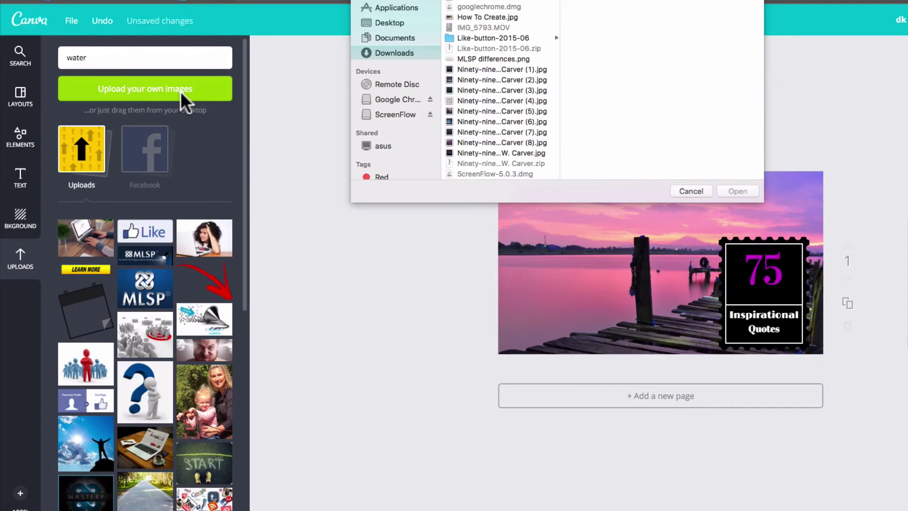
scroll(478, 7, up, 2)
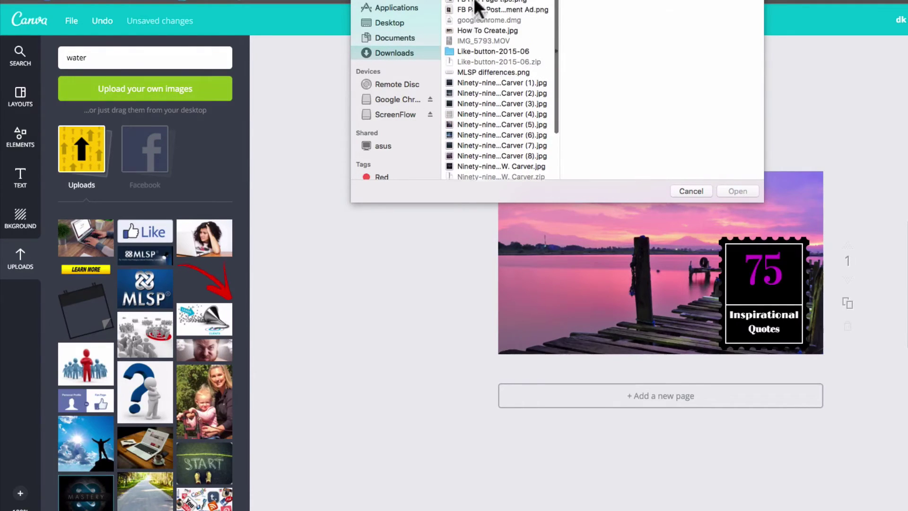
click(379, 39)
click(478, 1)
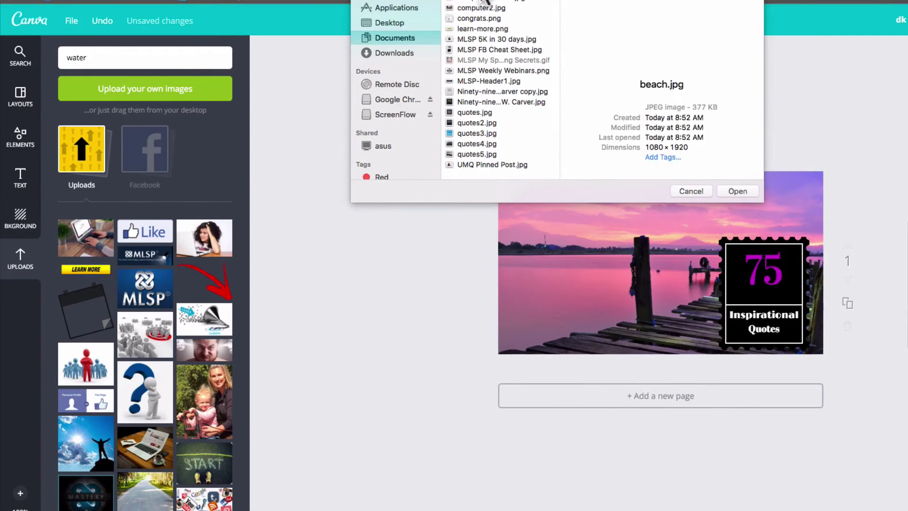
click(736, 191)
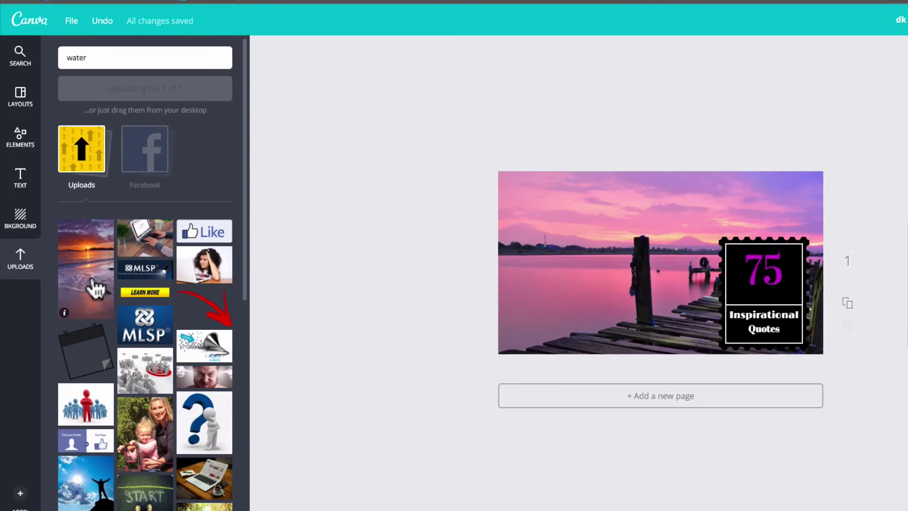
Try the uploaded sunset beach picture as a background enlarged over the whole canvas, and delete it again.
click(92, 283)
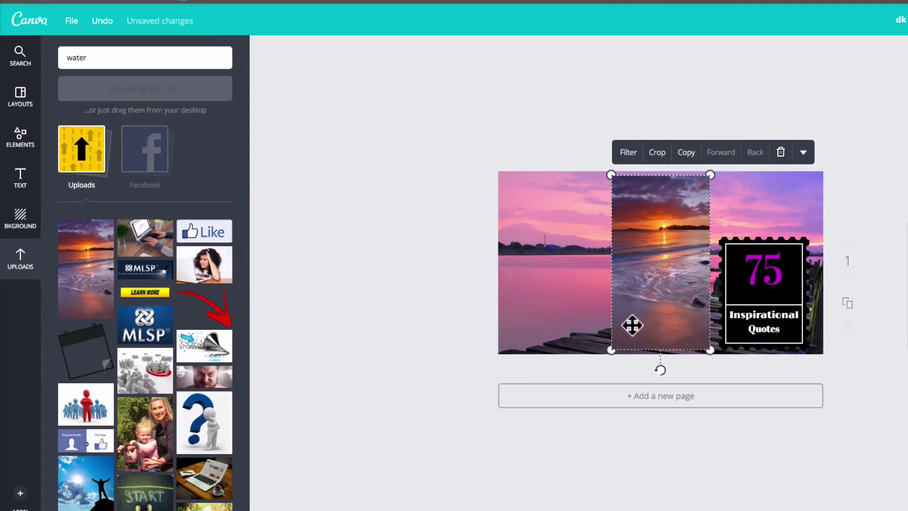
drag(612, 350, 471, 369)
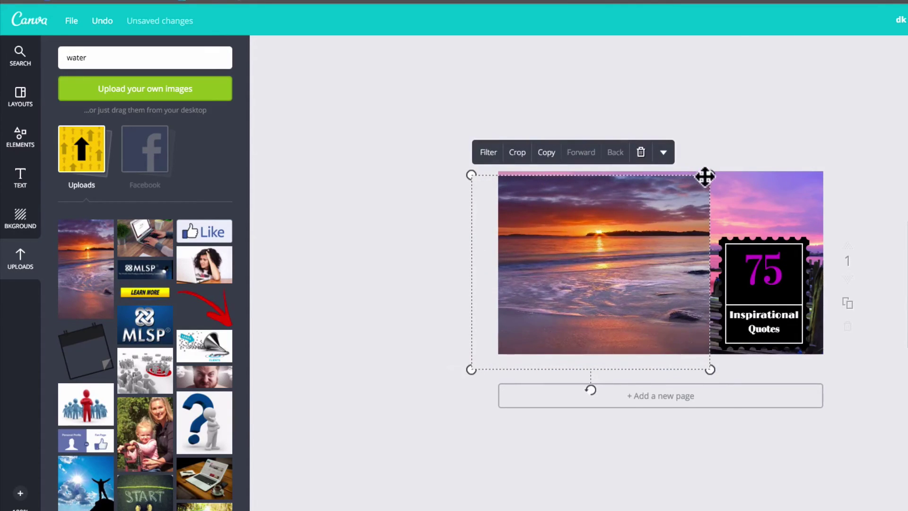
drag(709, 175, 823, 154)
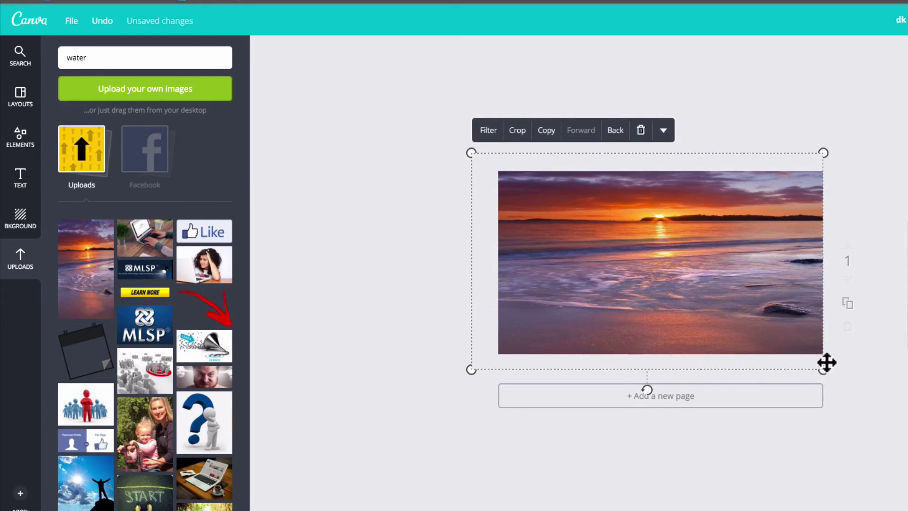
drag(823, 369, 831, 416)
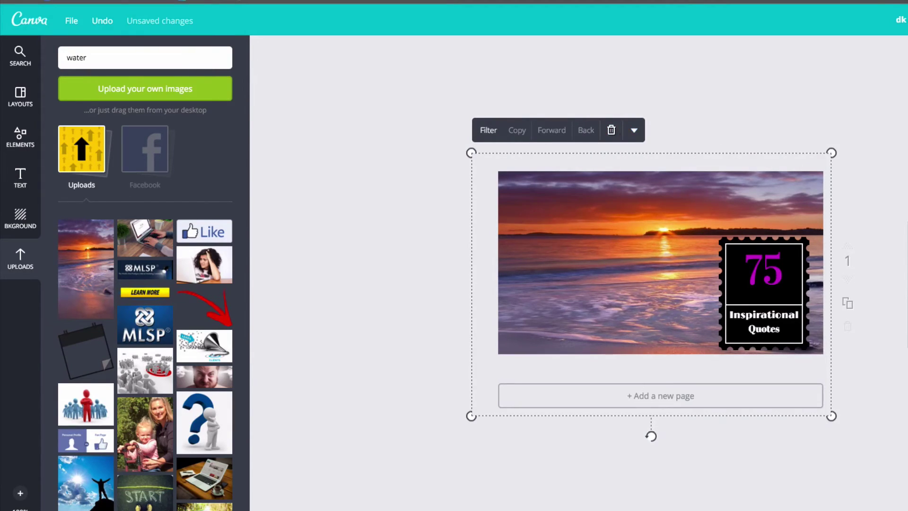
key(Delete)
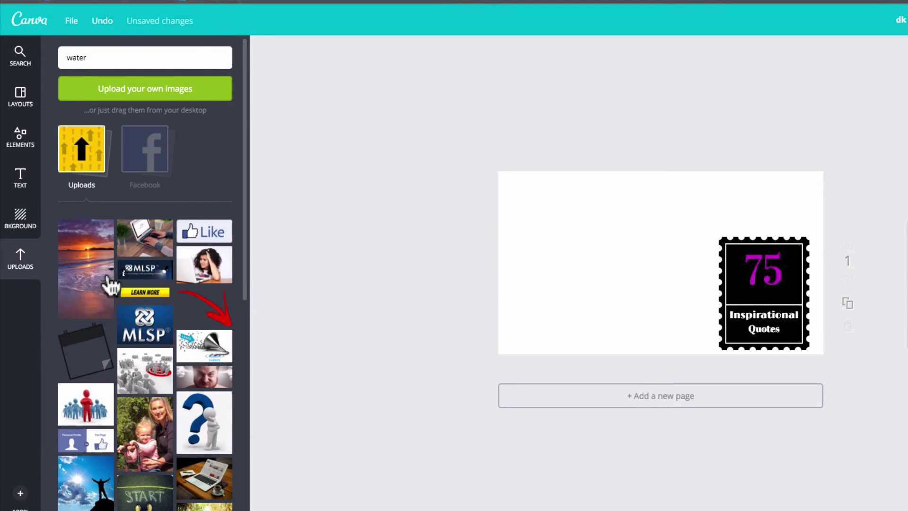
Search the image library for "water" and add the free pink and purple sunset pier photo to the design.
click(105, 59)
key(Return)
scroll(106, 386, down, 3)
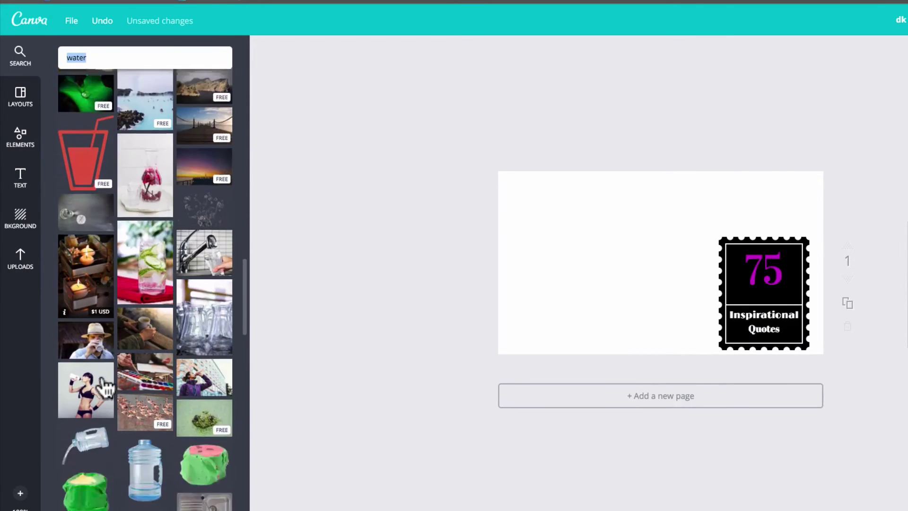
scroll(105, 387, down, 5)
click(97, 367)
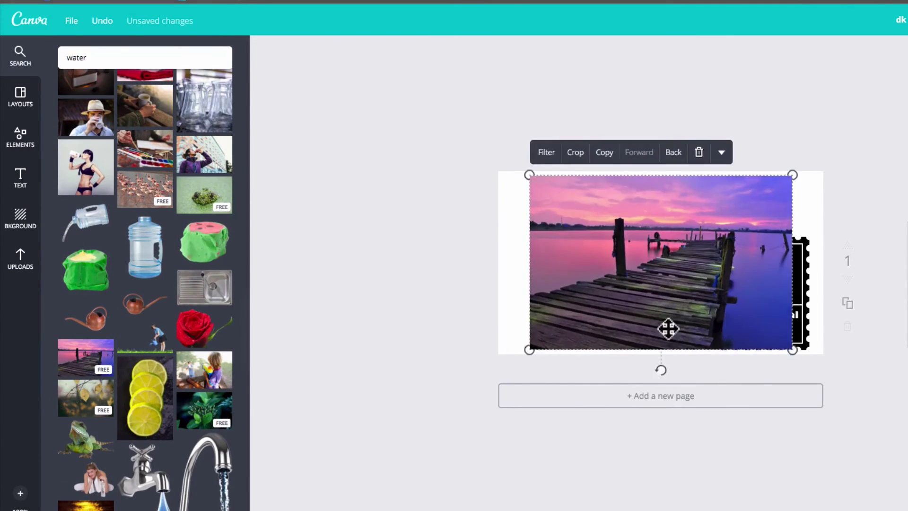
Enlarge the pier photo beyond the canvas edges and shift it so the wooden post stands beside the stamp.
drag(529, 350, 464, 385)
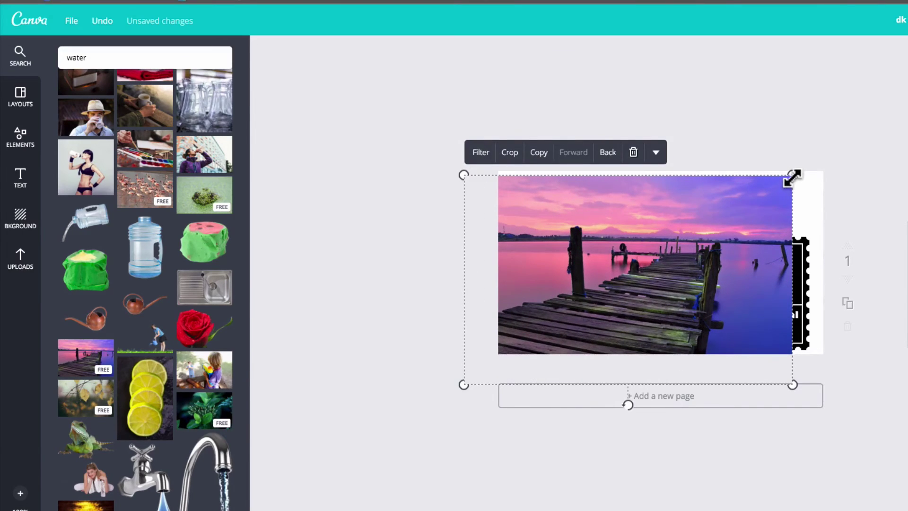
drag(793, 178, 831, 148)
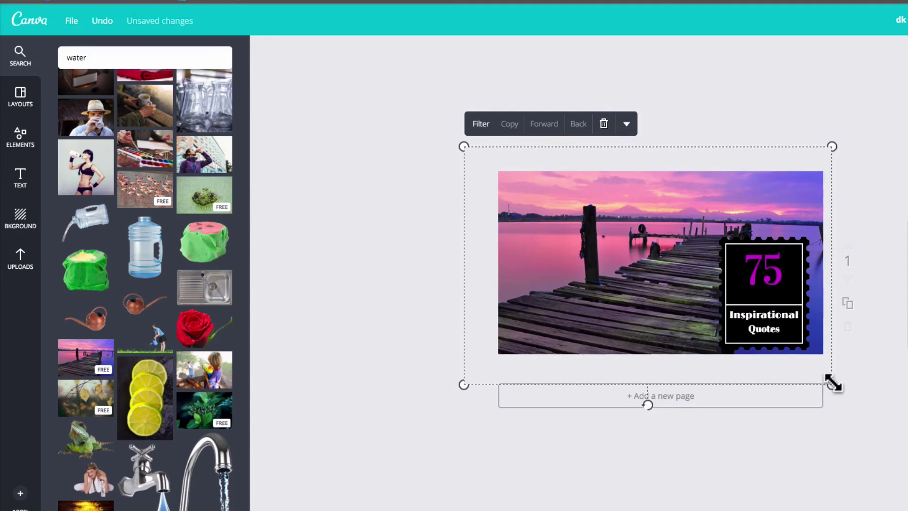
drag(833, 383, 901, 471)
drag(671, 235, 683, 266)
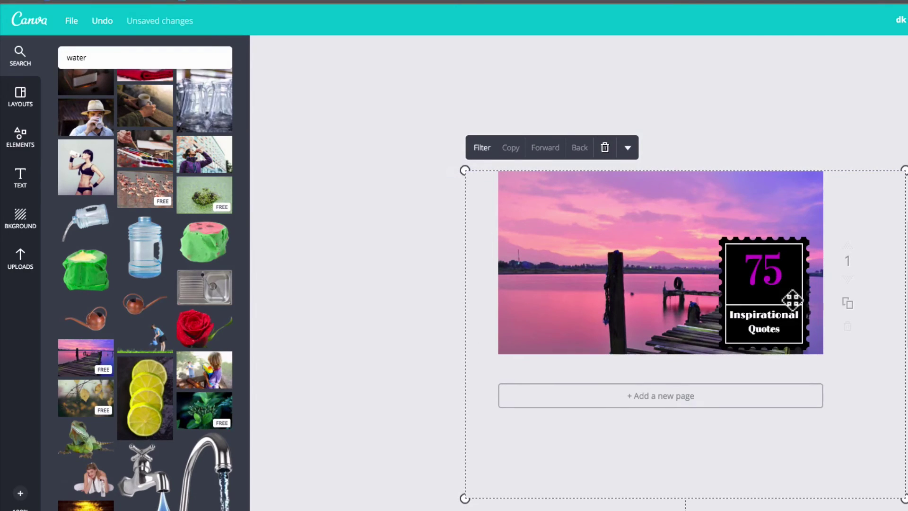
mouse_move(746, 279)
mouse_down()
mouse_move(582, 294)
mouse_move(552, 243)
mouse_move(743, 263)
mouse_move(749, 279)
mouse_up()
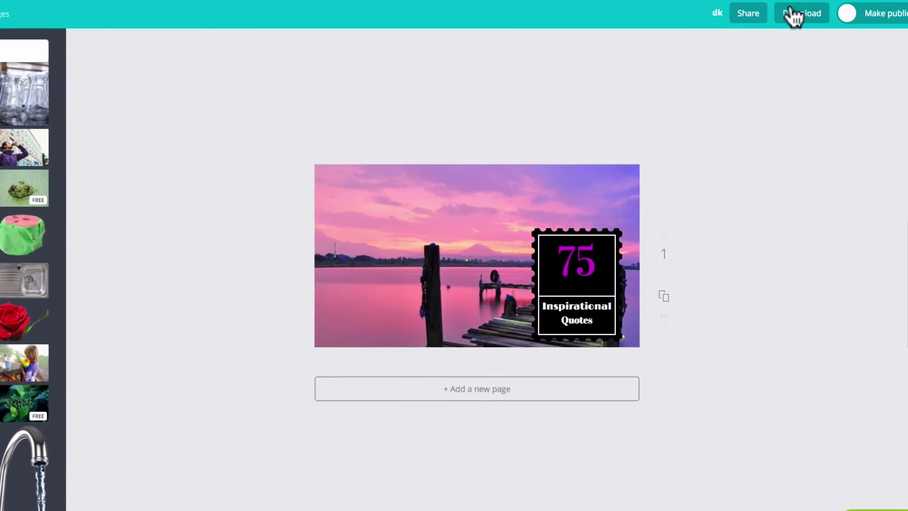
Download the finished design as a JPG image for web and dismiss the download message.
click(793, 13)
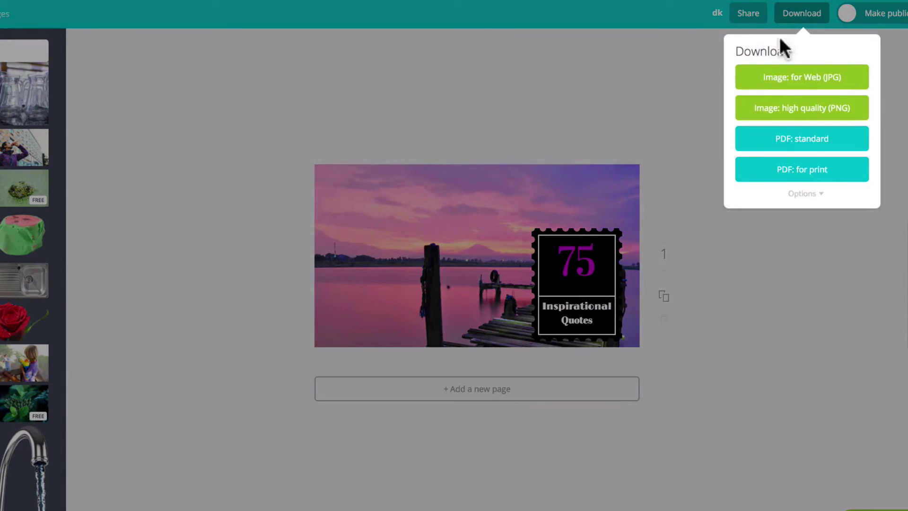
click(775, 80)
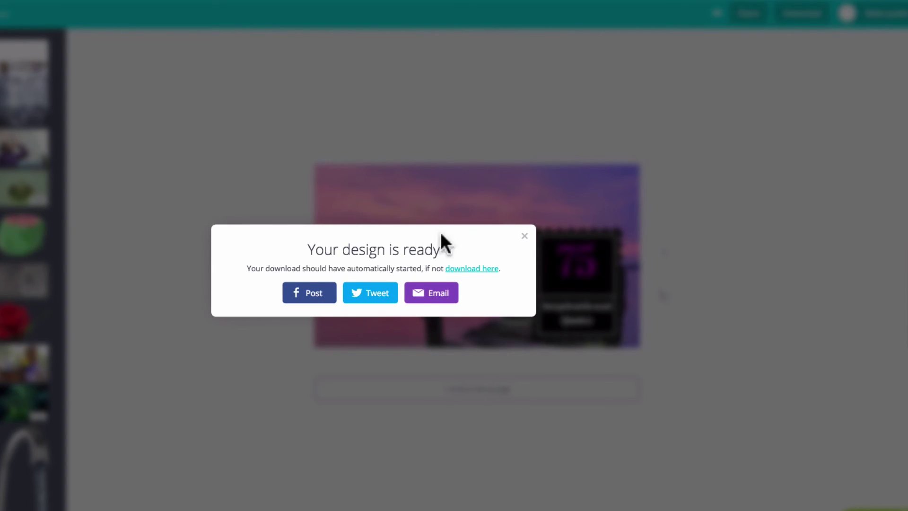
click(206, 152)
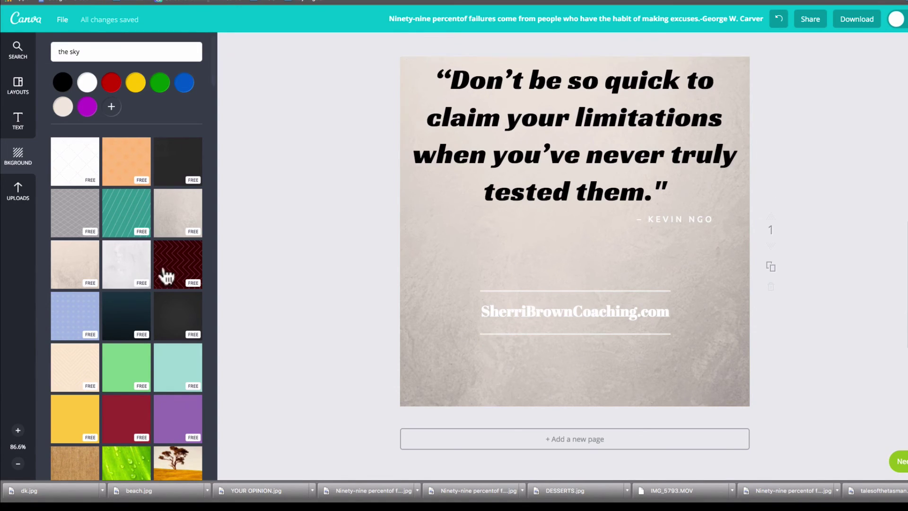
Try the solid purple and dark blue gradient backgrounds on the quote graphic, ending with the dark grey one, and select the quote text.
click(188, 413)
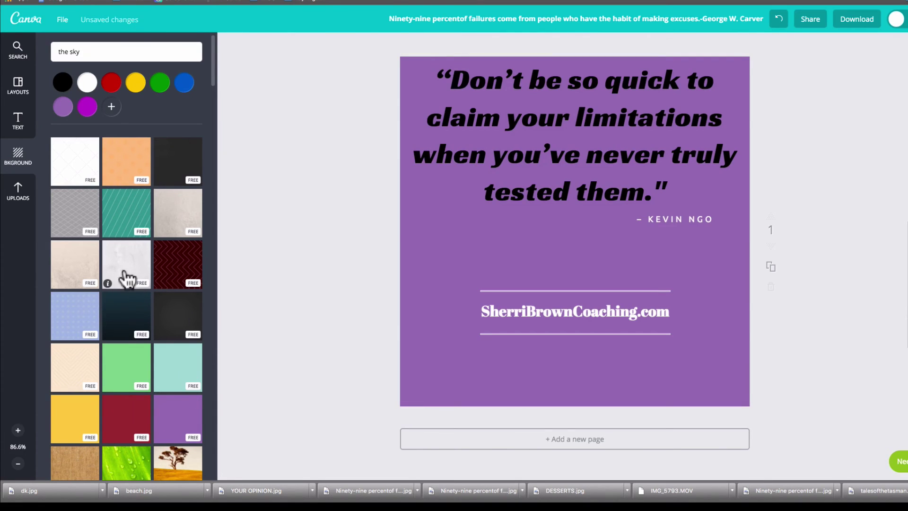
click(124, 310)
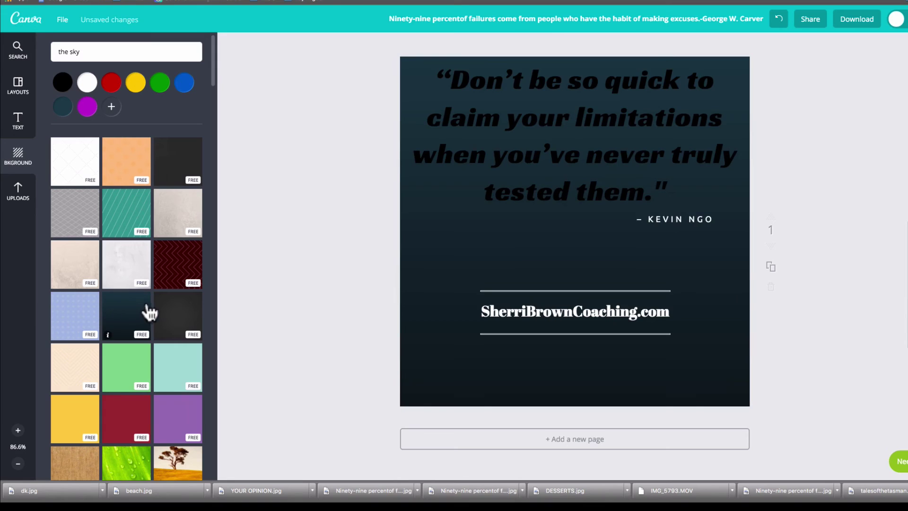
click(163, 318)
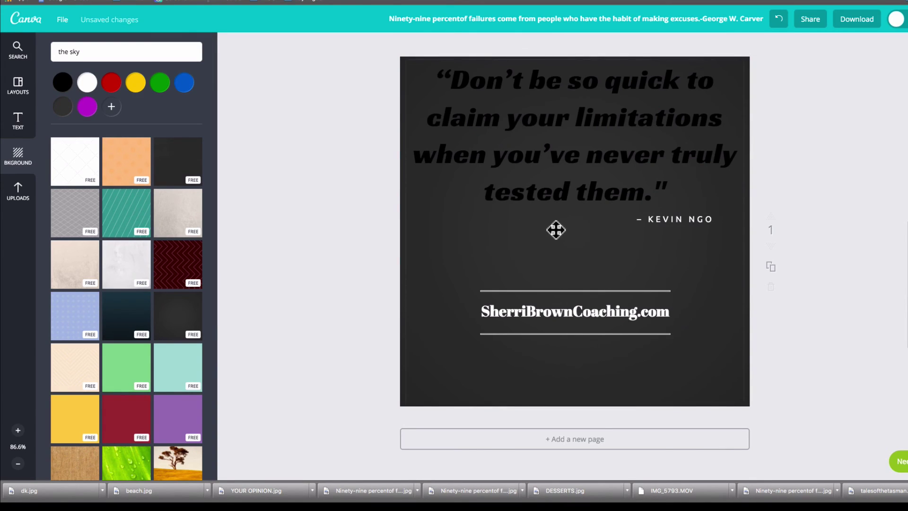
click(539, 117)
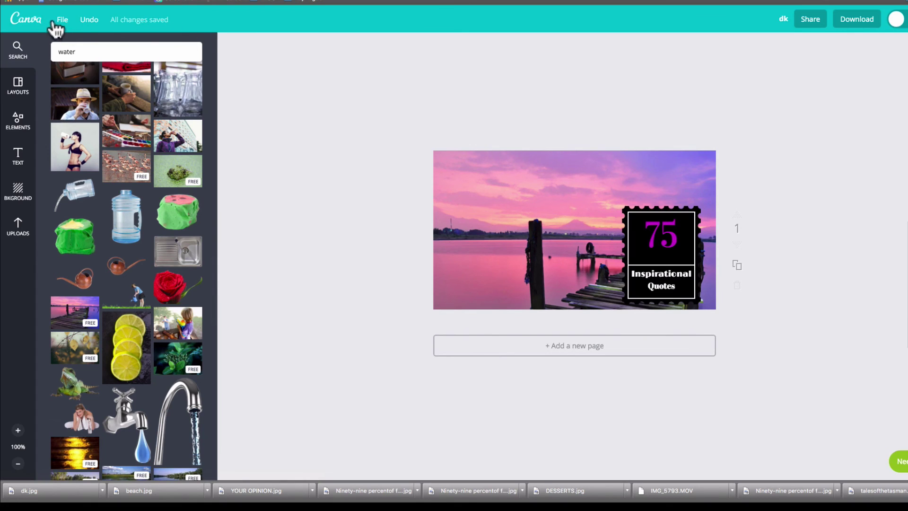
Return to the designs overview, expand the full list of design types, and examine the formats from social media posts to email headers and events.
click(28, 24)
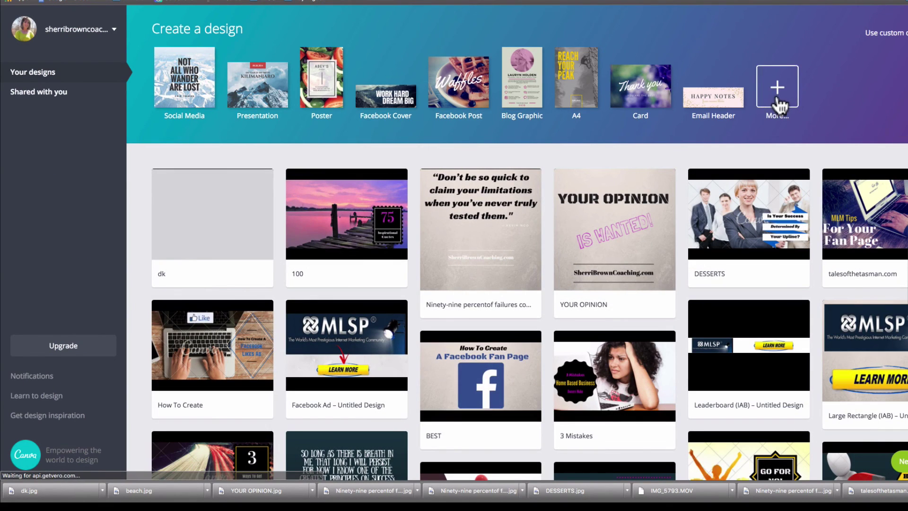
click(776, 94)
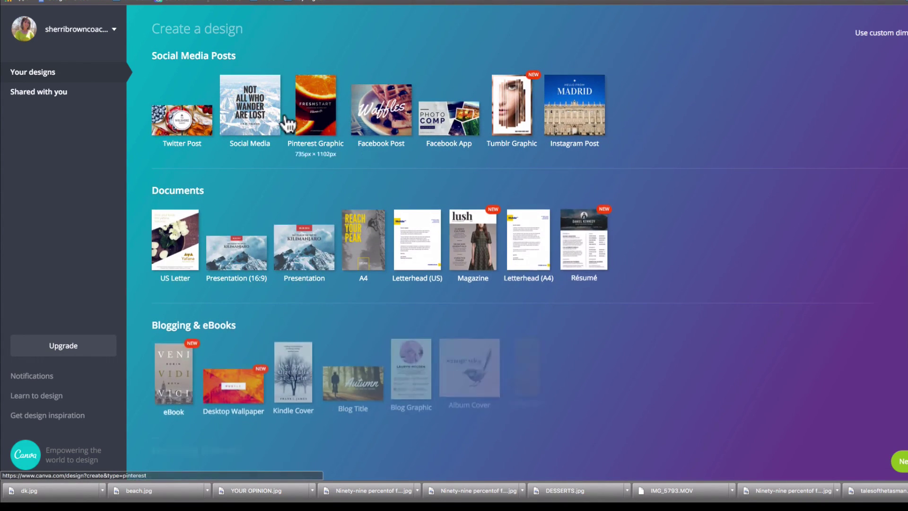
scroll(478, 206, down, 5)
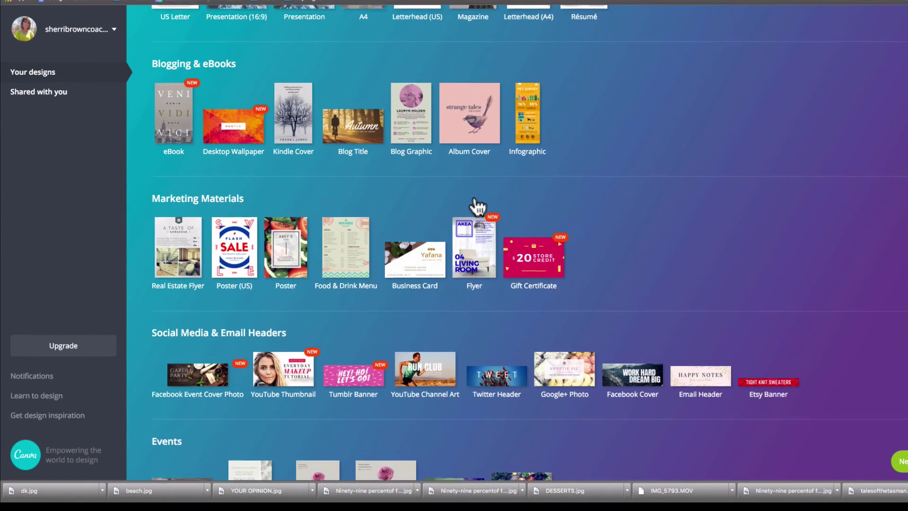
scroll(477, 206, up, 5)
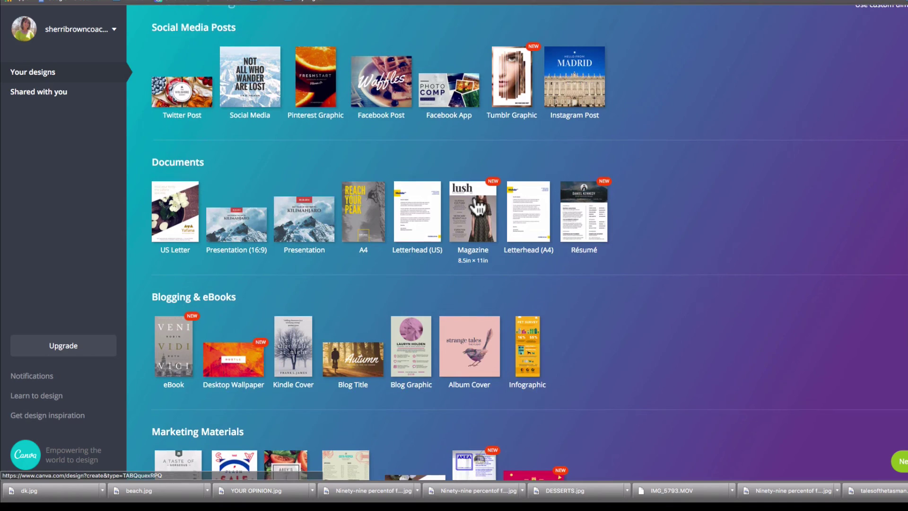
scroll(478, 206, down, 7)
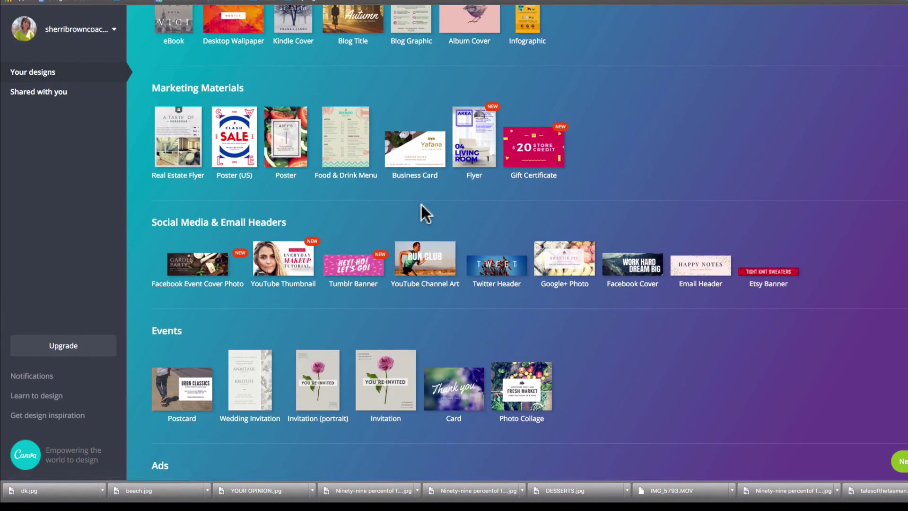
scroll(422, 205, down, 1)
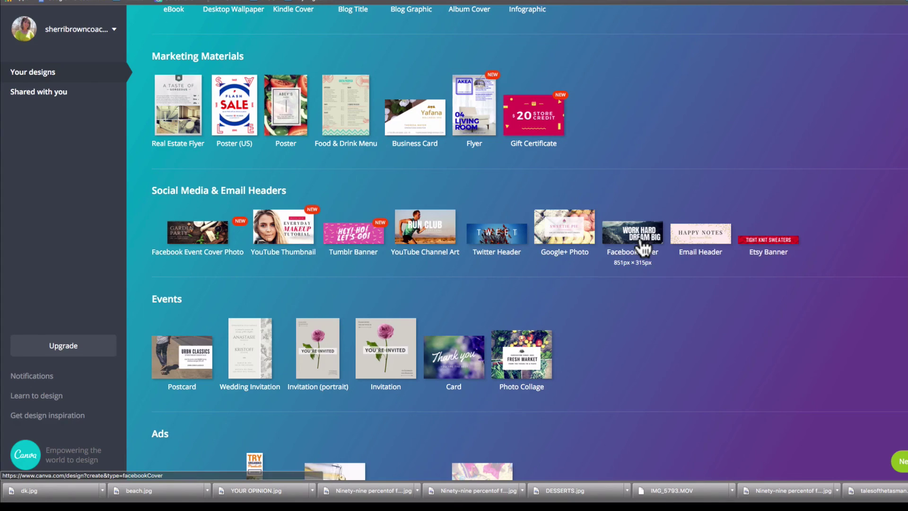
scroll(258, 286, up, 1)
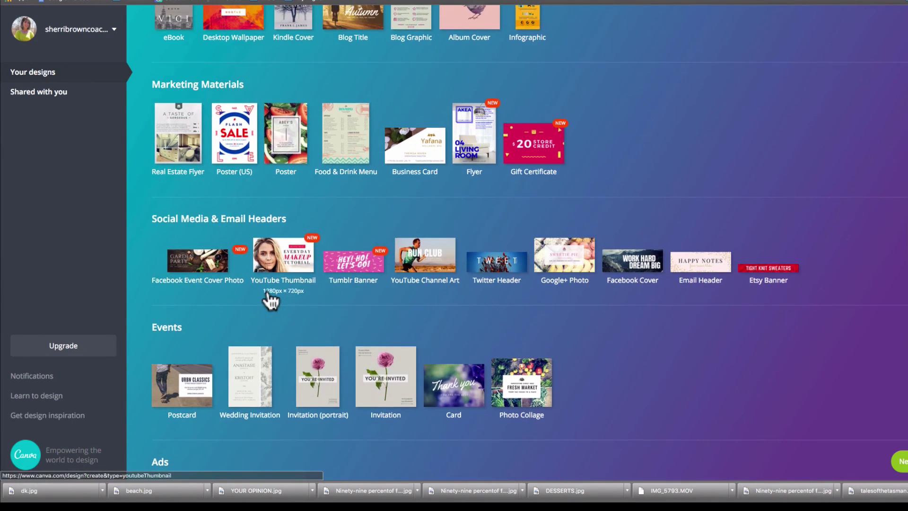
scroll(271, 301, up, 8)
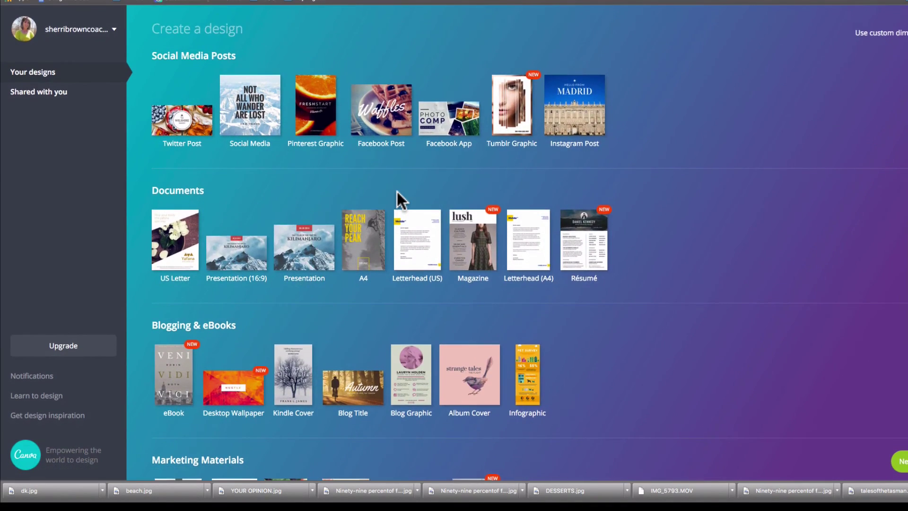